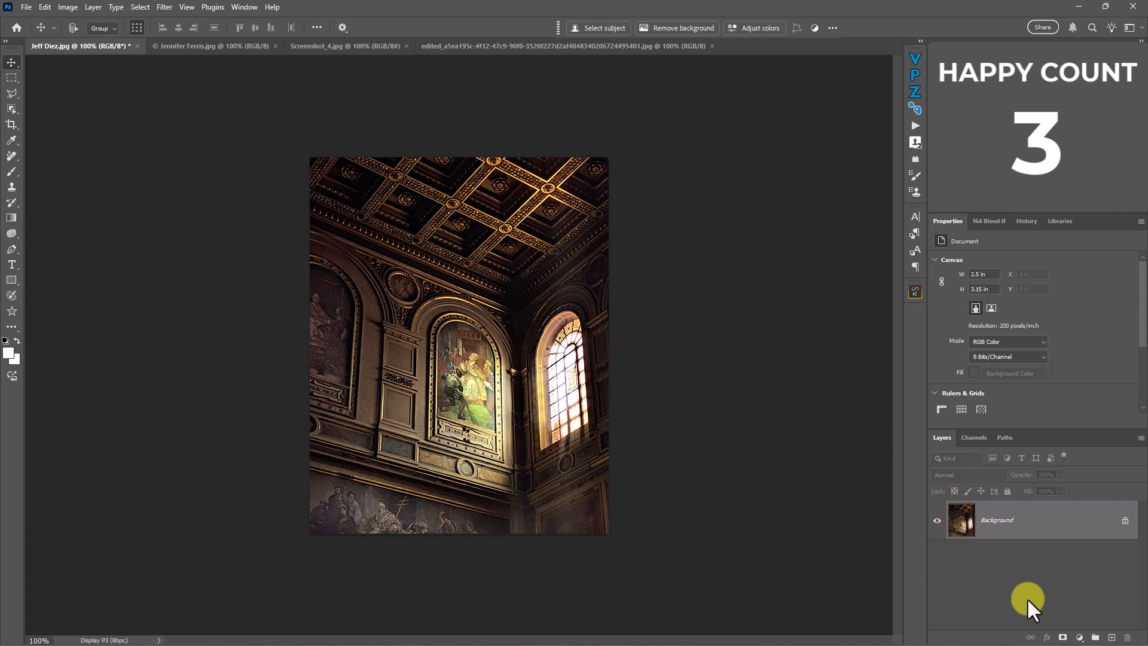
# Step: Add a Curves adjustment layer above the Background and darken the midtones with an RGB curve point at input 147, output 99
pyautogui.click(1079, 637)
pyautogui.click(1082, 479)
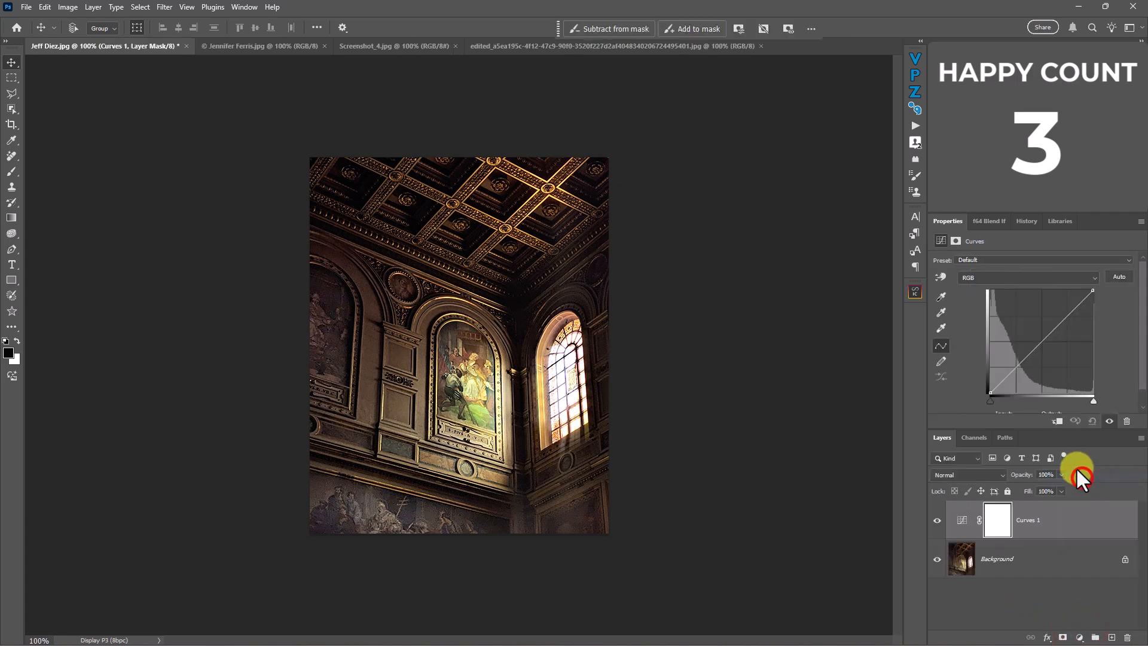
pyautogui.moveTo(1040, 342); pyautogui.dragTo(1048, 353)
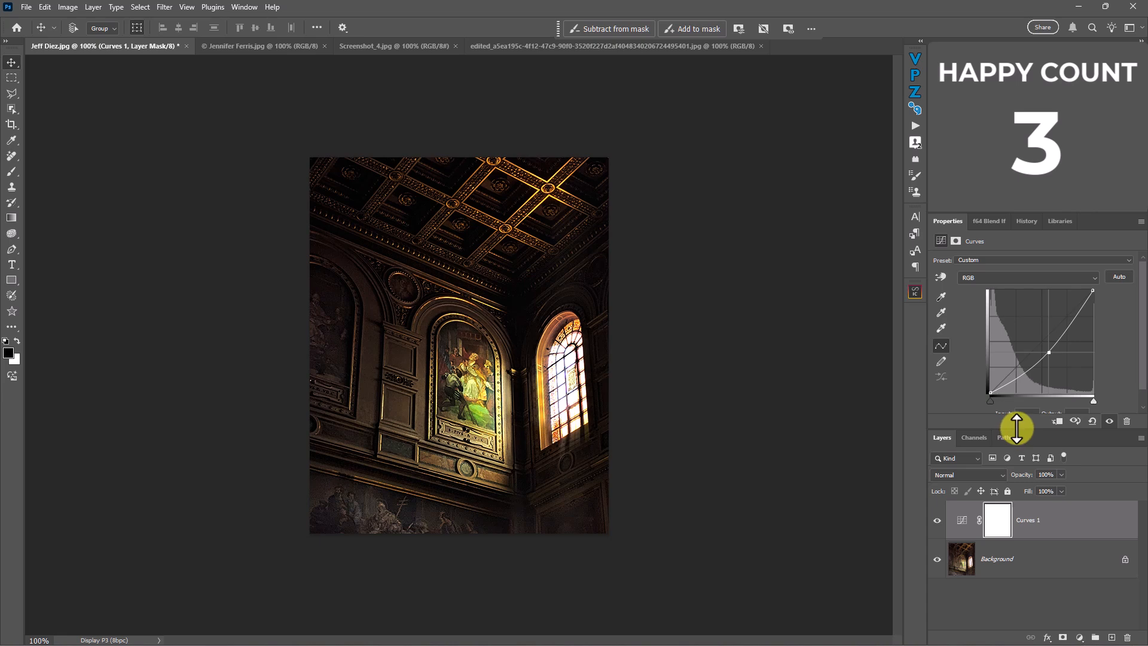
pyautogui.moveTo(1016, 428); pyautogui.dragTo(1010, 422)
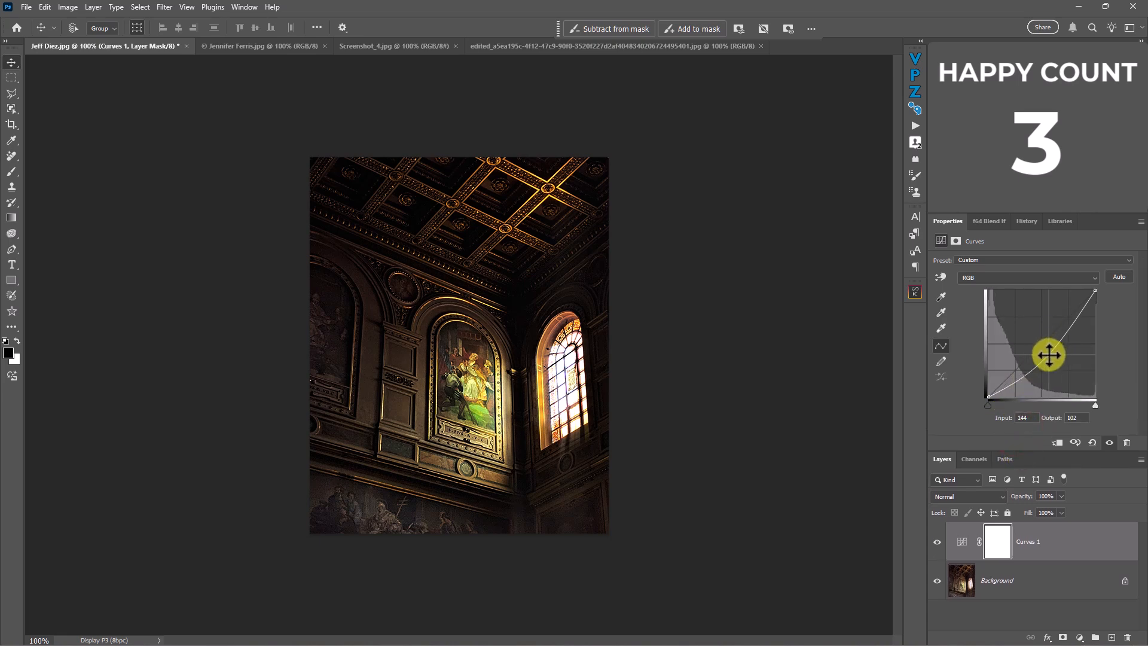
pyautogui.moveTo(1048, 355); pyautogui.dragTo(1052, 355)
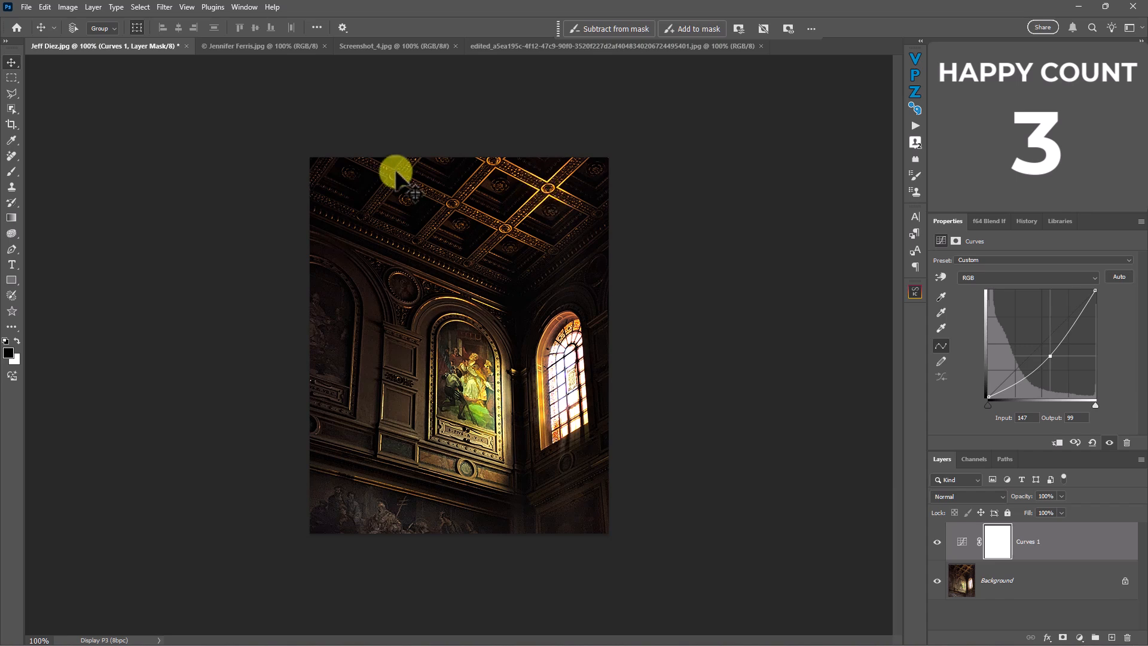
# Step: Compare the image with and without the Curves darkening, and delete the adjustment layer's white mask
pyautogui.click(937, 542)
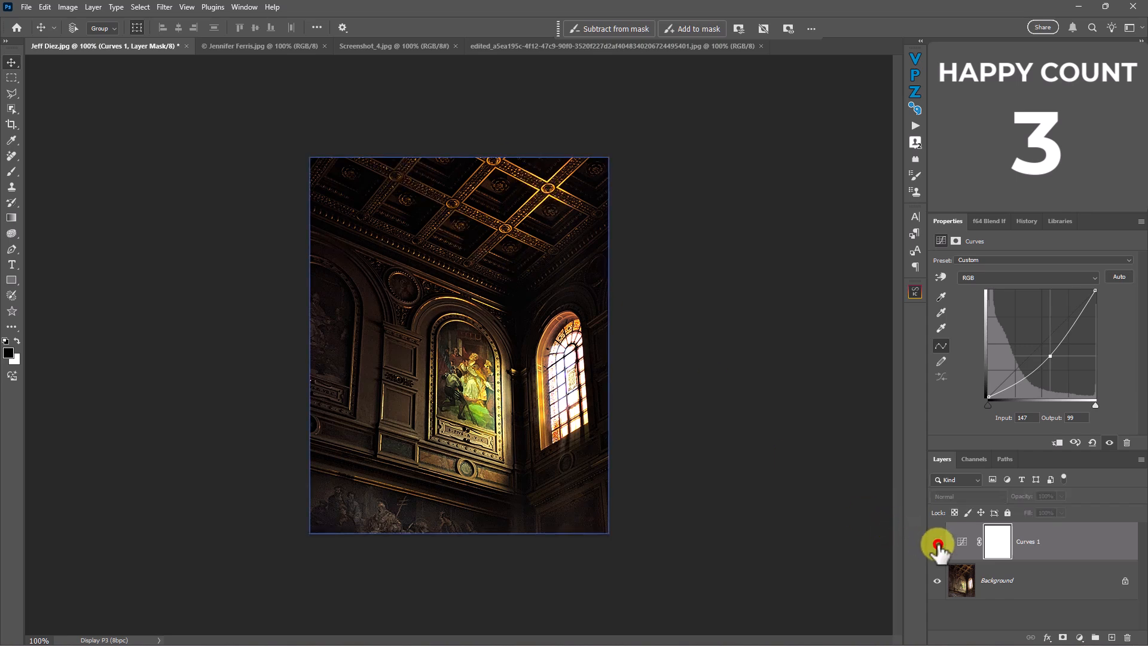
pyautogui.click(937, 541)
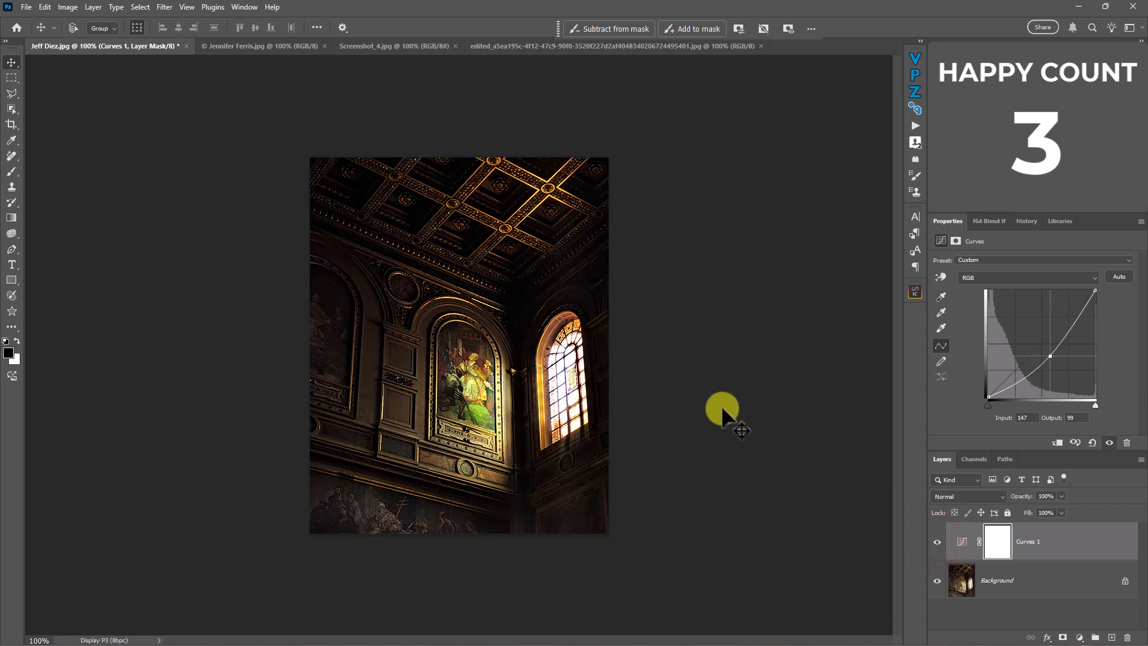
pyautogui.click(995, 541)
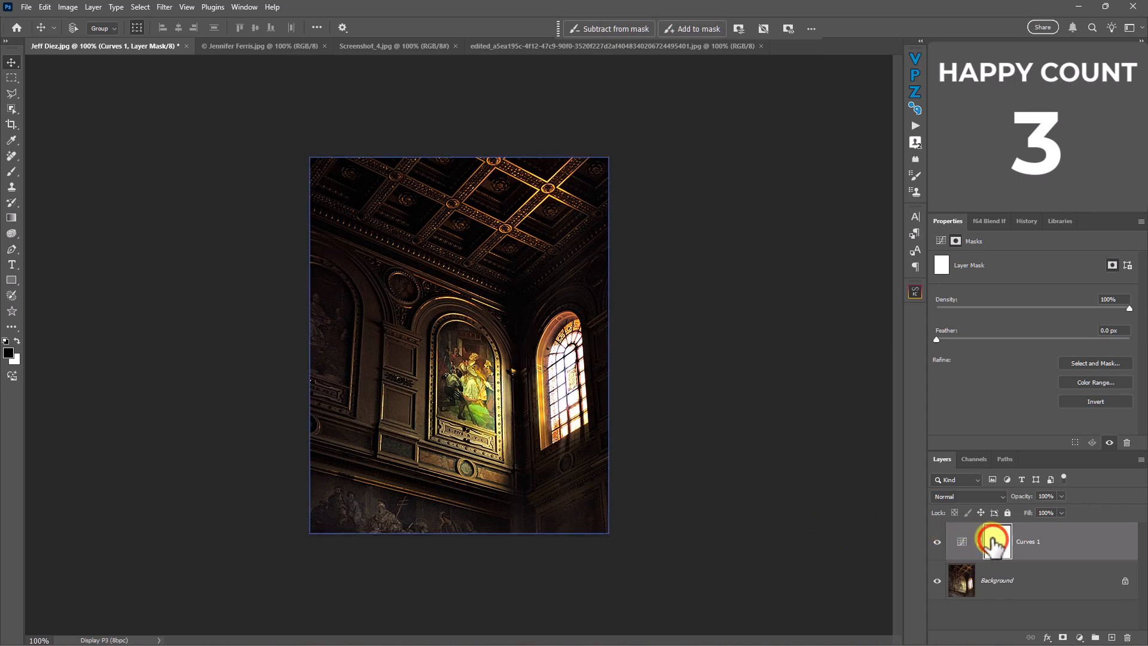
pyautogui.click(961, 541)
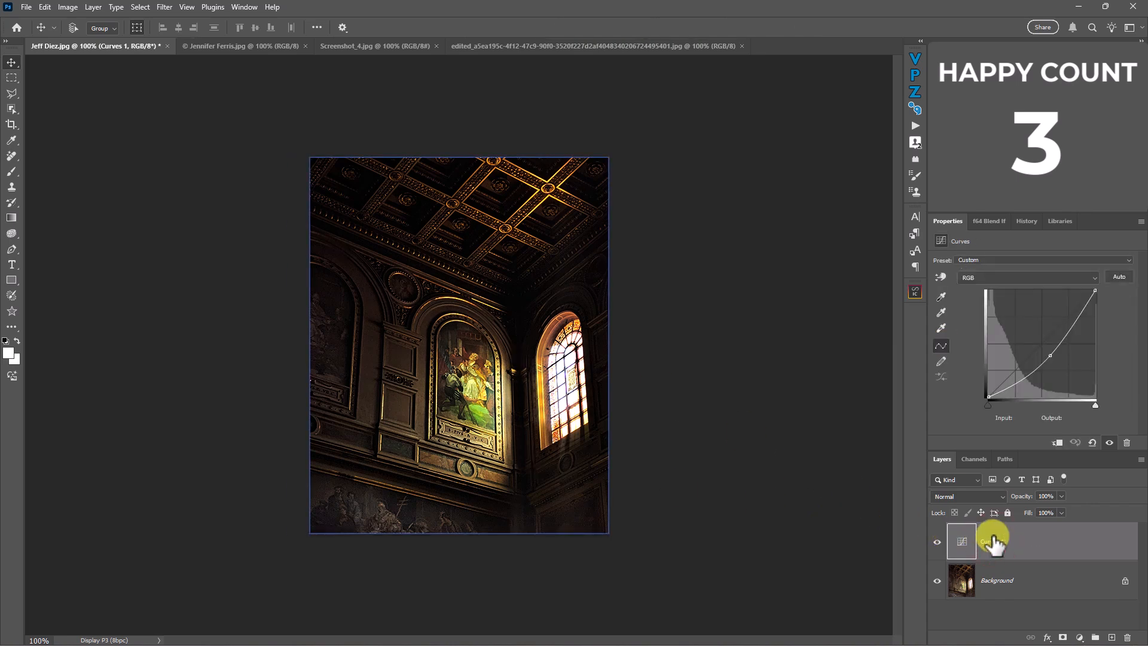
# Step: Examine the Red, Green and Blue channels one at a time to compare their contrast between light and dark areas
pyautogui.click(973, 458)
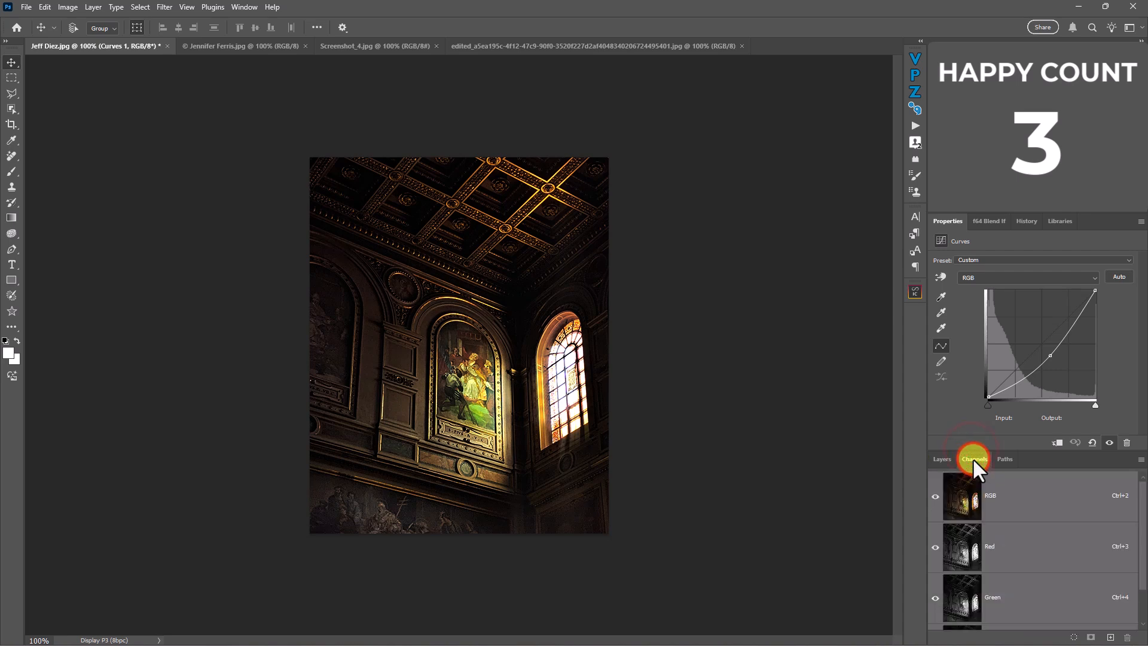
pyautogui.click(966, 550)
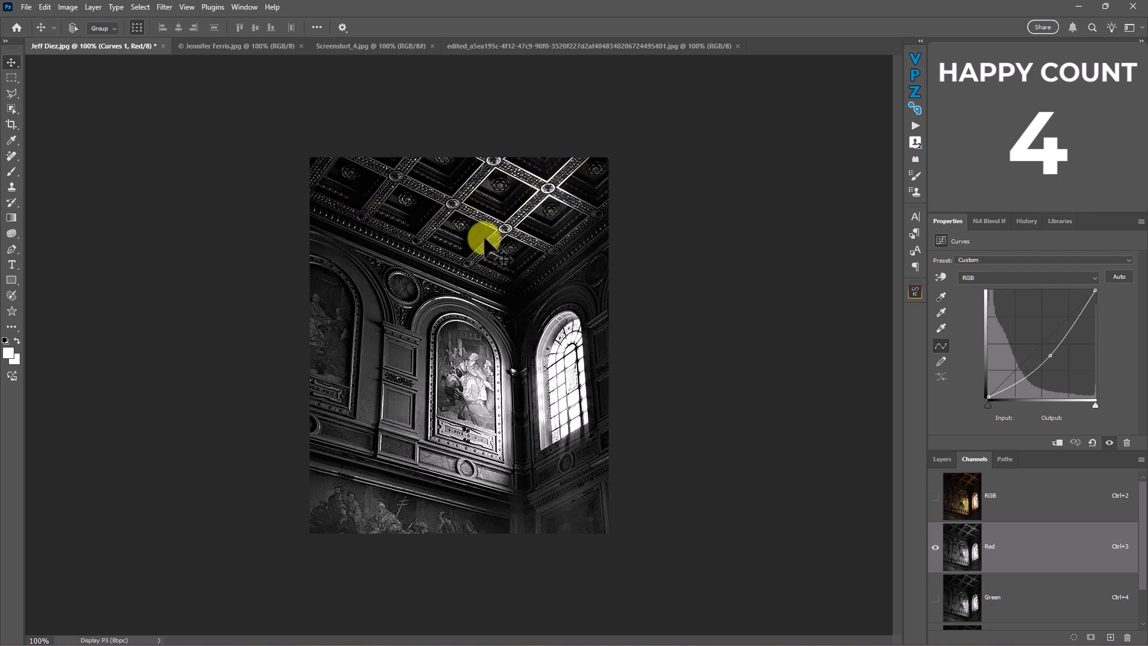
pyautogui.scroll(-1, 950, 597)
pyautogui.click(961, 561)
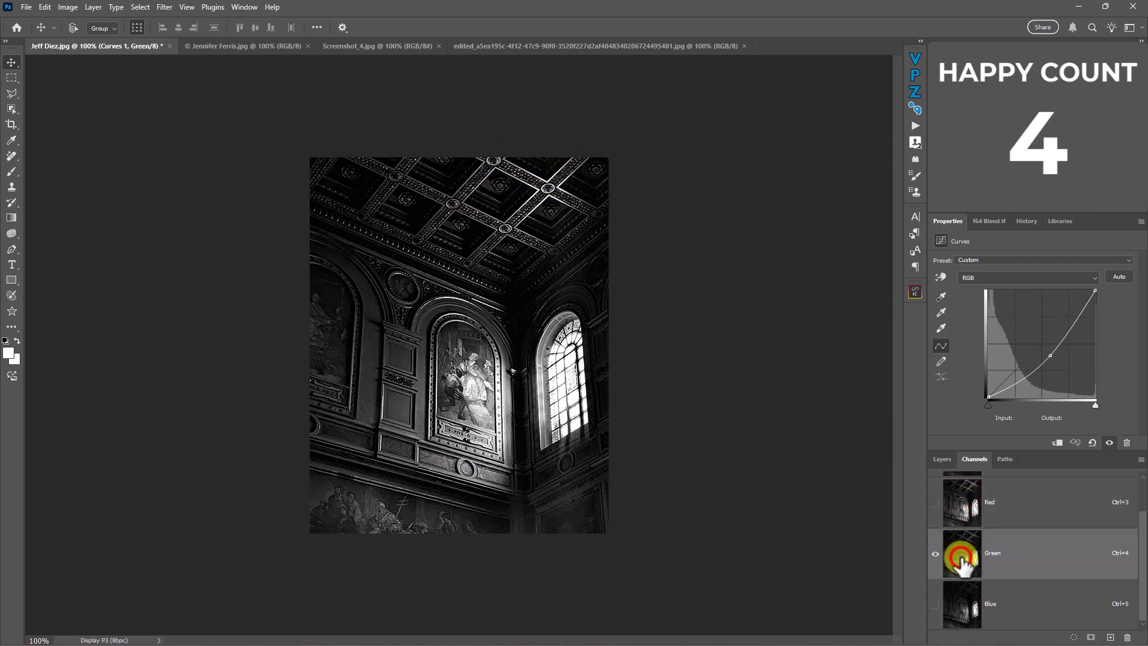
pyautogui.click(963, 609)
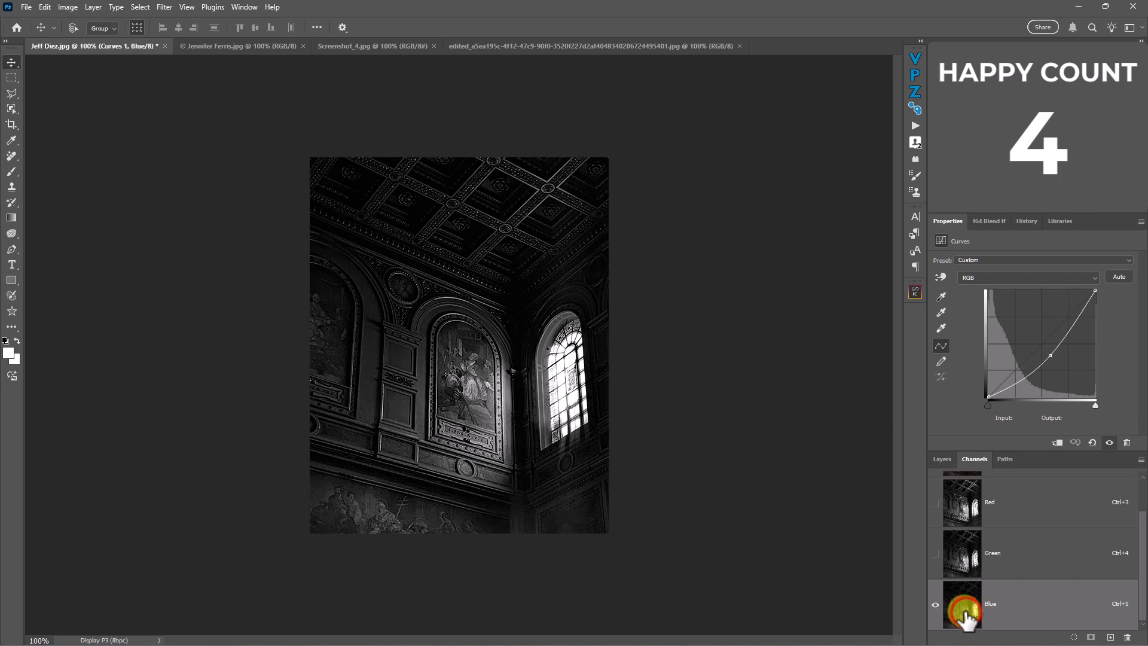
pyautogui.click(956, 556)
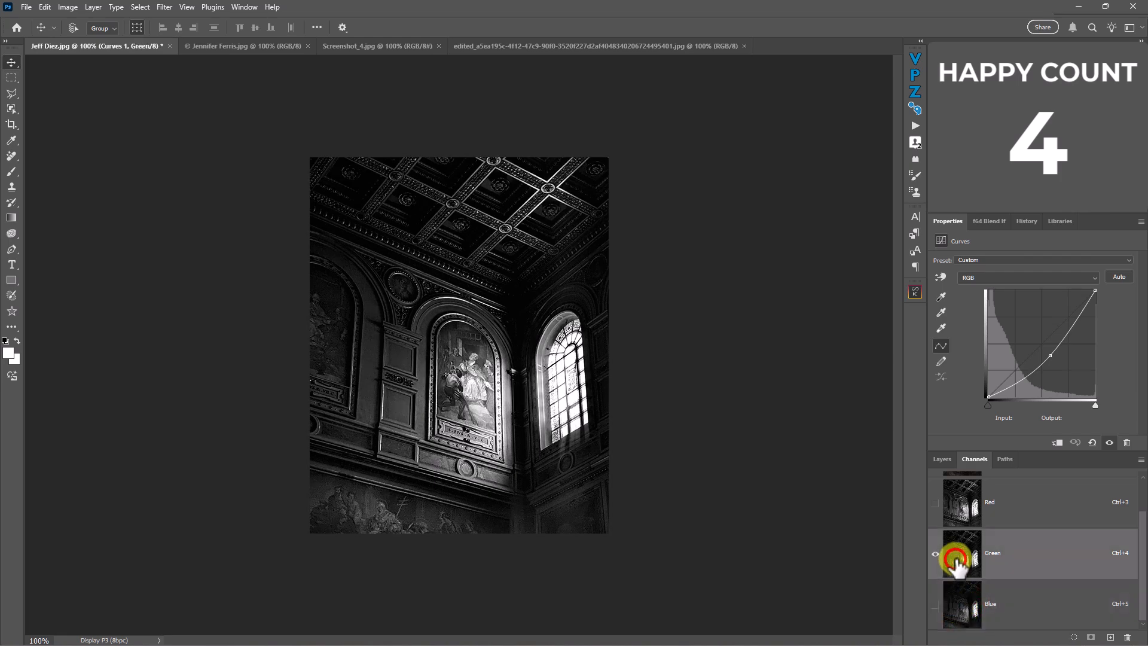
pyautogui.click(957, 511)
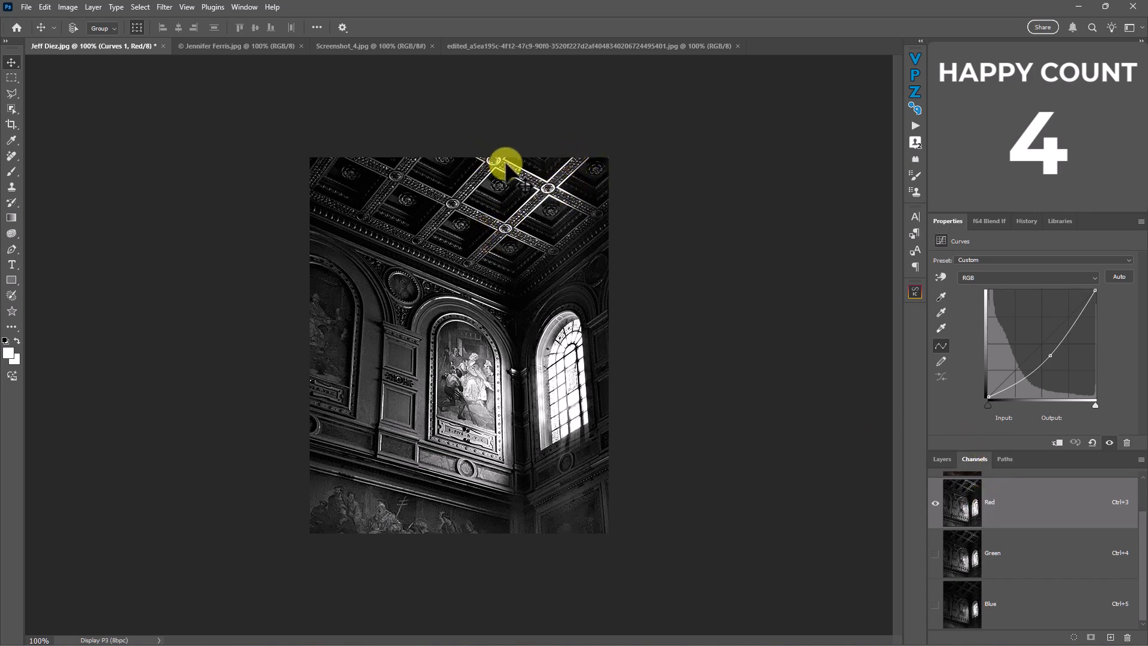
# Step: Load the Red channel as a selection, restore the RGB composite, and turn the selection into a mask on the Curves layer
pyautogui.scroll(1, 1010, 520)
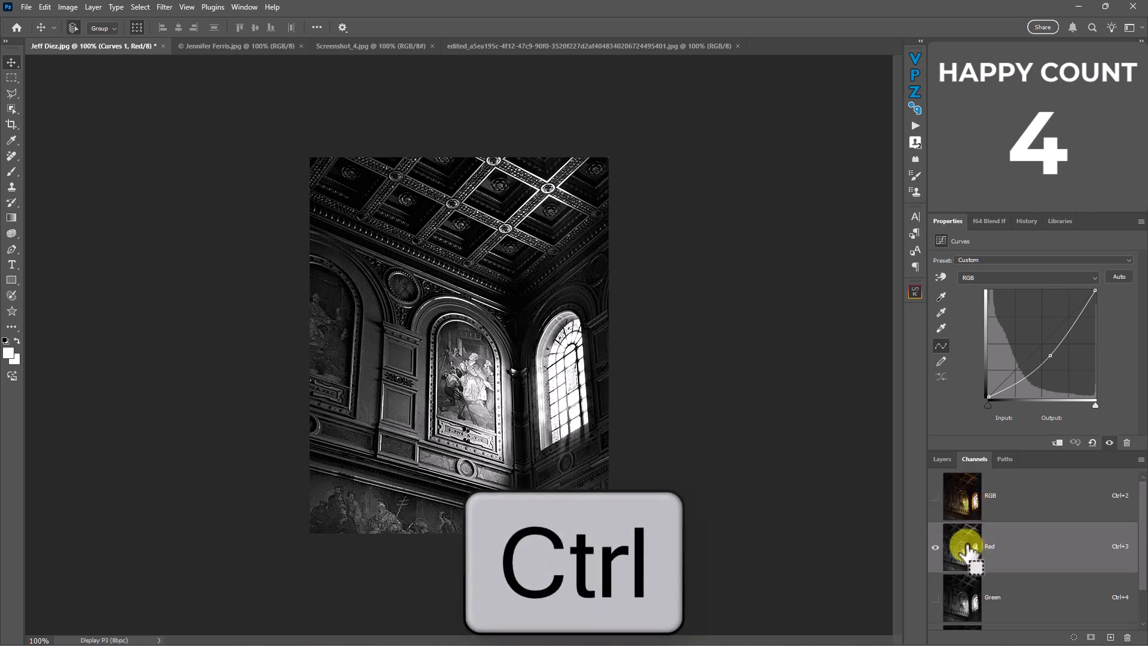
pyautogui.keyDown('ctrl'); pyautogui.click(968, 549); pyautogui.keyUp('ctrl')
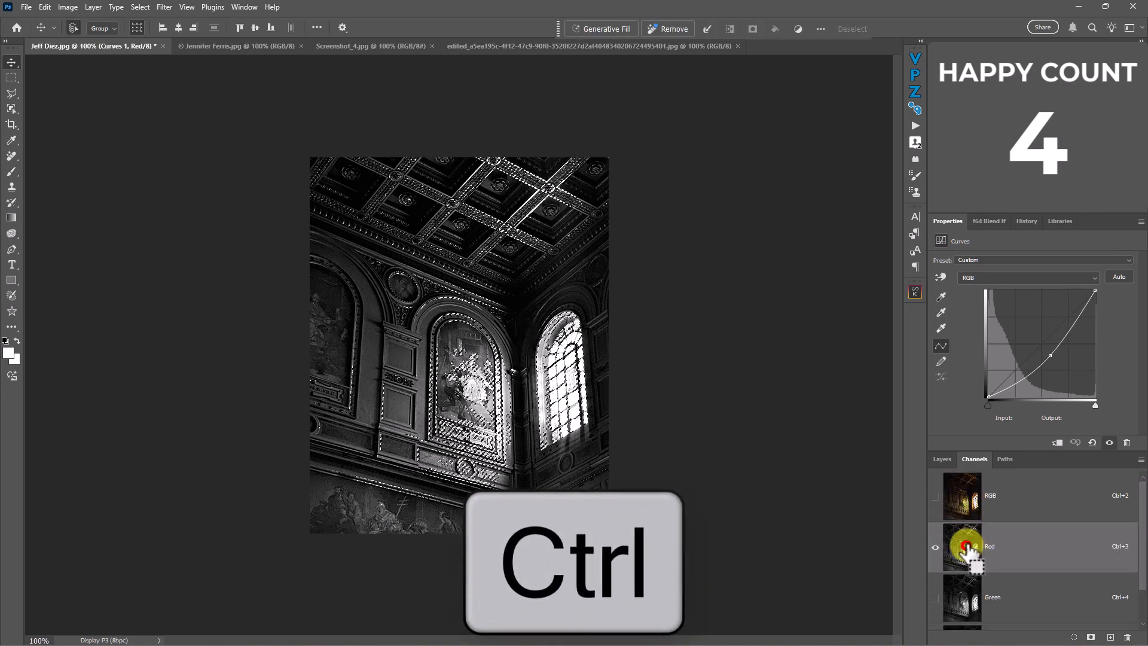
pyautogui.click(956, 496)
pyautogui.click(936, 459)
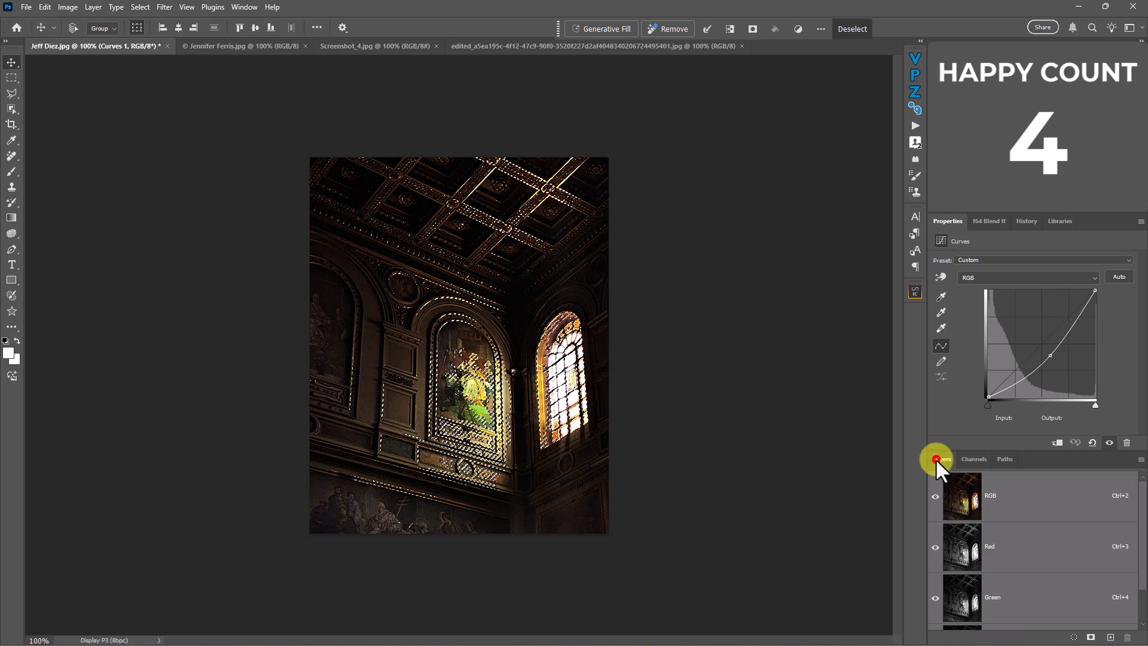
pyautogui.click(1062, 637)
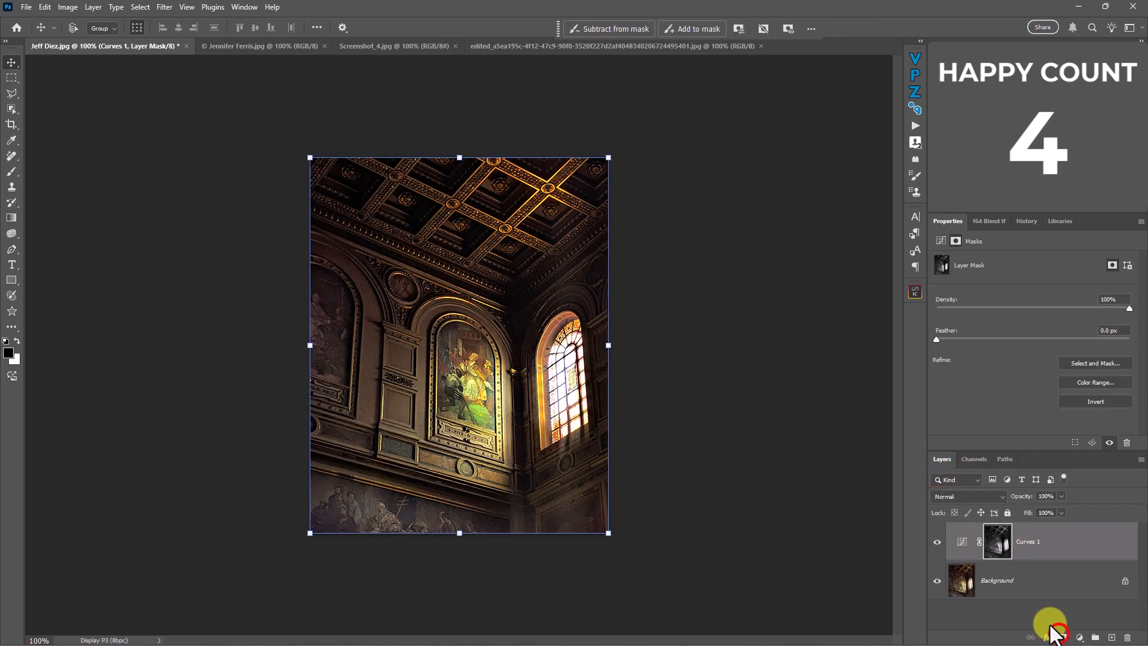
# Step: Inspect the Curves layer's mask on its own and compare the image with the layer hidden and shown
pyautogui.keyDown('alt'); pyautogui.click(997, 546); pyautogui.keyUp('alt')
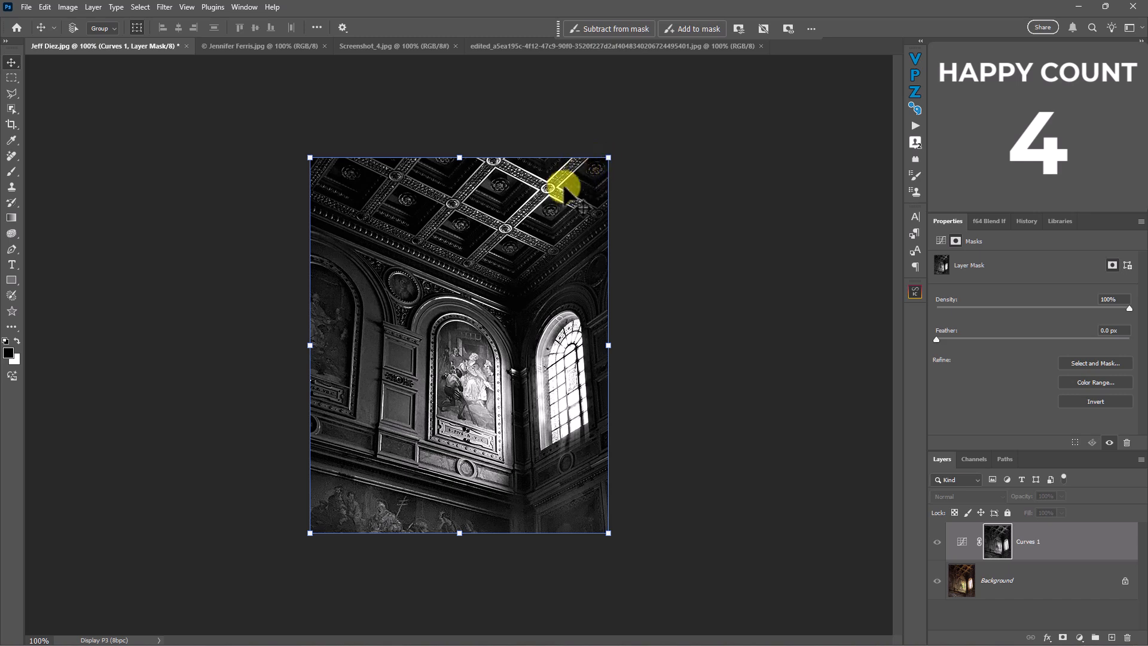
pyautogui.keyDown('alt'); pyautogui.click(993, 538); pyautogui.keyUp('alt')
pyautogui.click(934, 542)
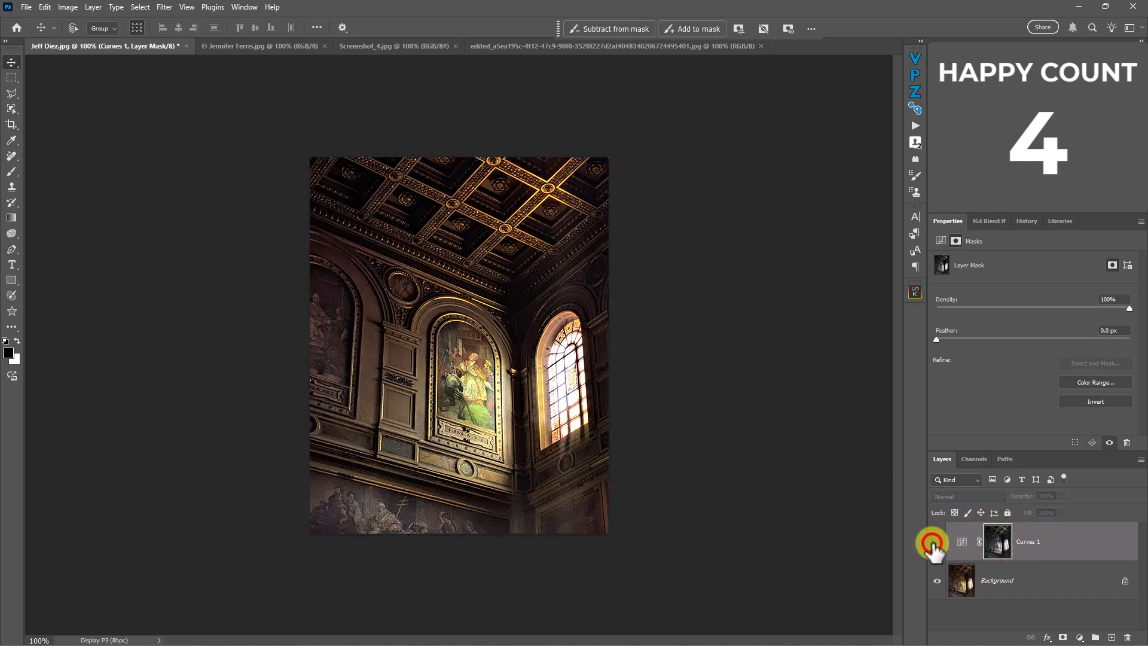
pyautogui.click(933, 542)
# Step: Invert the Curves layer's mask to target the shadows, and check the effect with the layer and its mask switched off and on
pyautogui.click(995, 539)
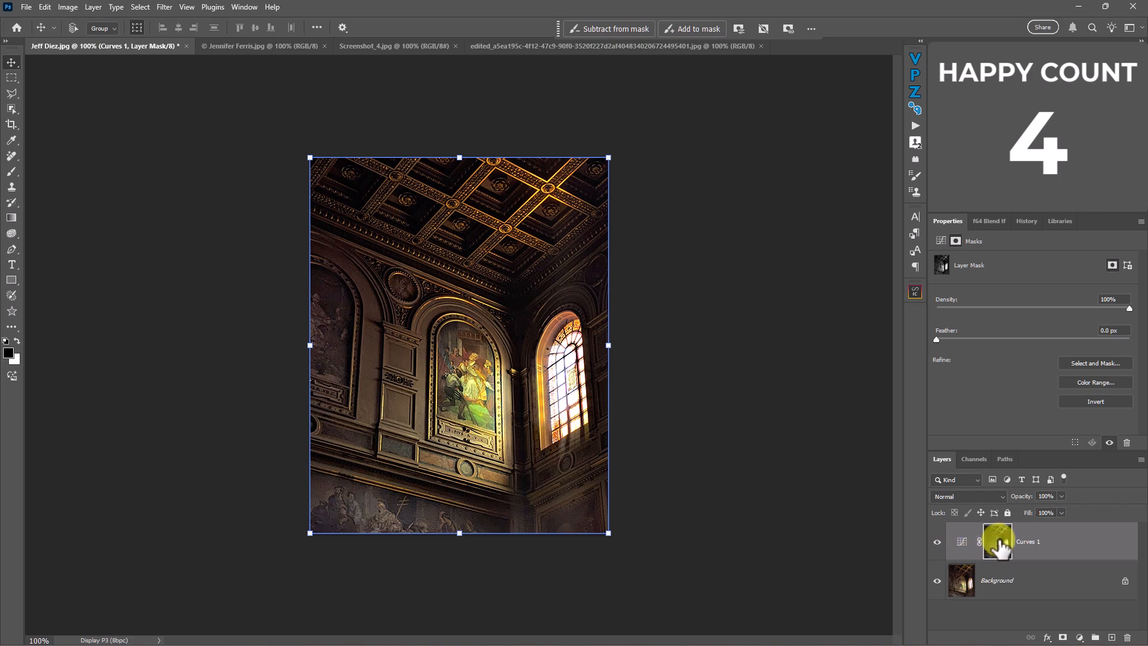
pyautogui.hotkey('ctrl', 'i')
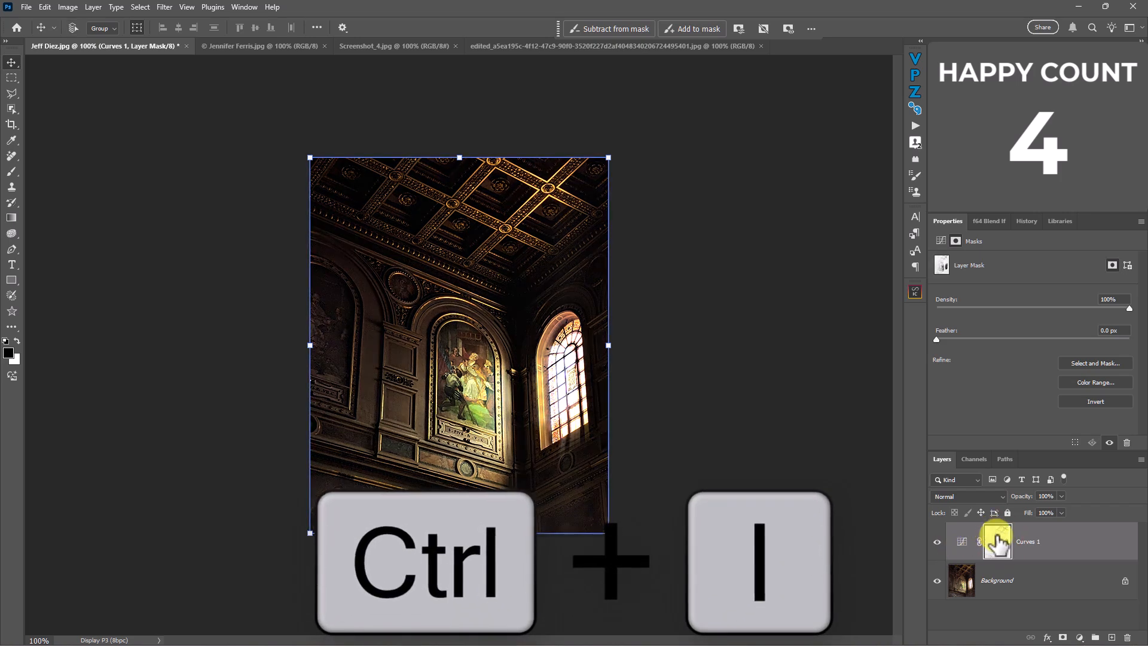
pyautogui.click(936, 542)
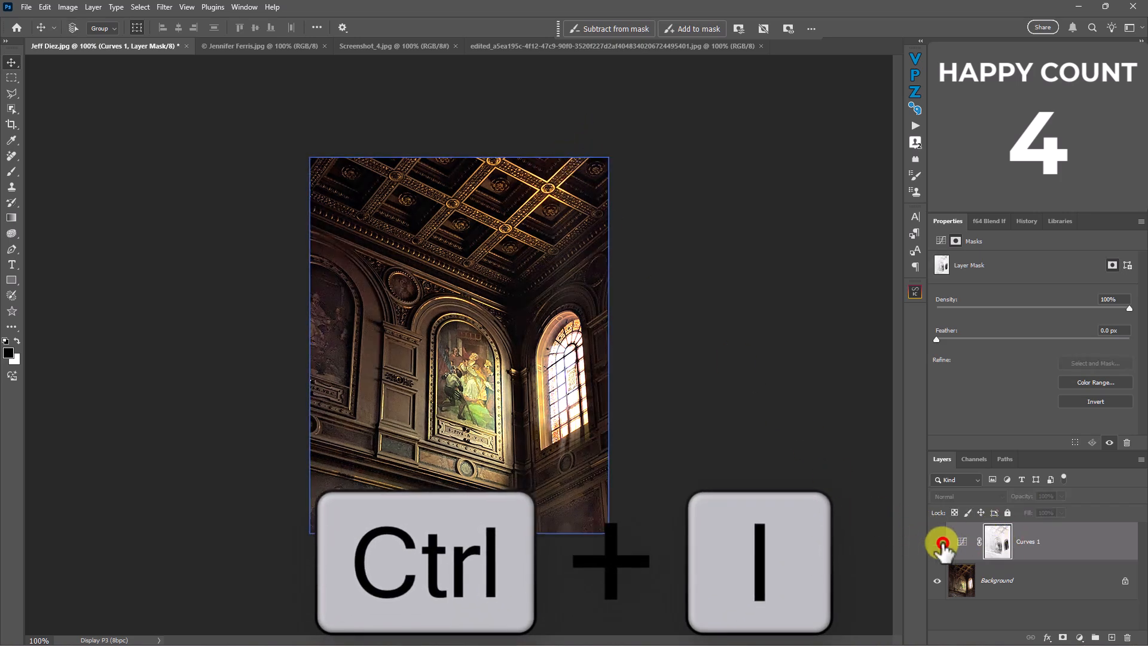
pyautogui.click(937, 542)
pyautogui.keyDown('shift'); pyautogui.click(993, 539); pyautogui.keyUp('shift')
pyautogui.keyDown('shift'); pyautogui.click(993, 539); pyautogui.keyUp('shift')
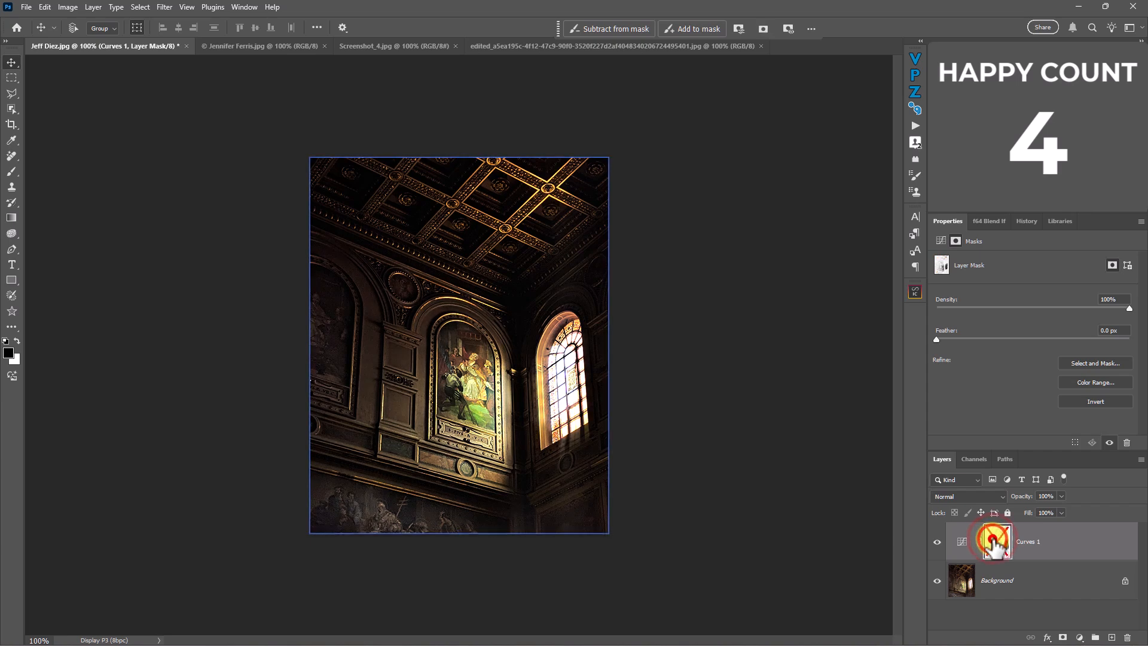
pyautogui.keyDown('shift'); pyautogui.click(993, 539); pyautogui.keyUp('shift')
pyautogui.keyDown('shift'); pyautogui.click(993, 539); pyautogui.keyUp('shift')
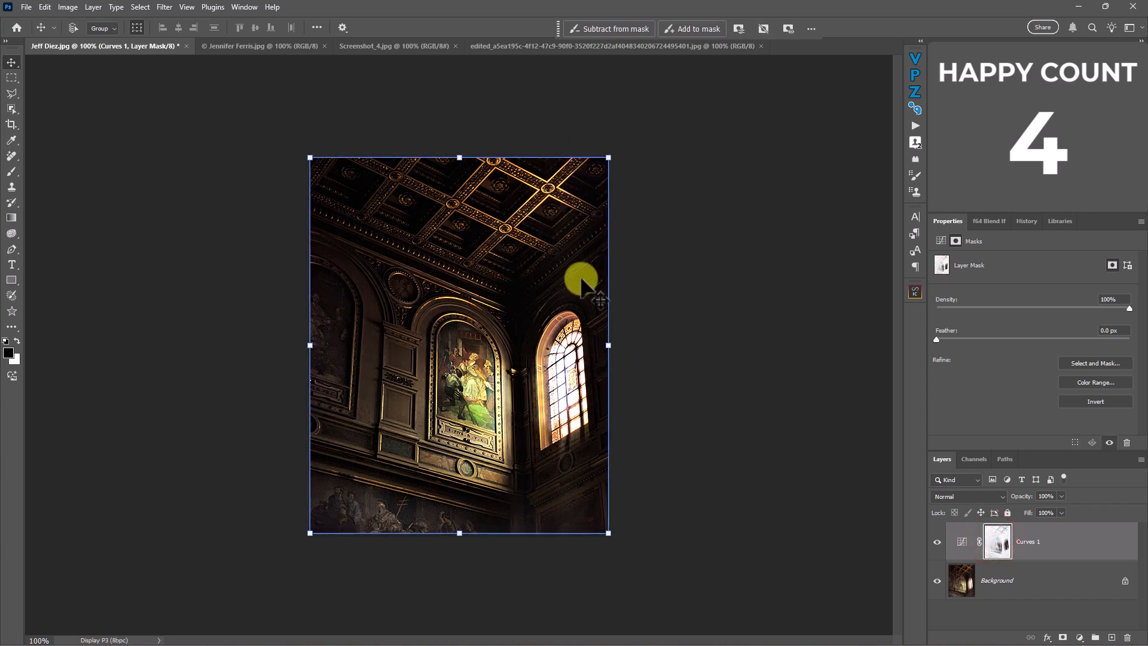
# Step: Rename the Curves layer as Dark and compare the image with it hidden and shown
pyautogui.doubleClick(1023, 542)
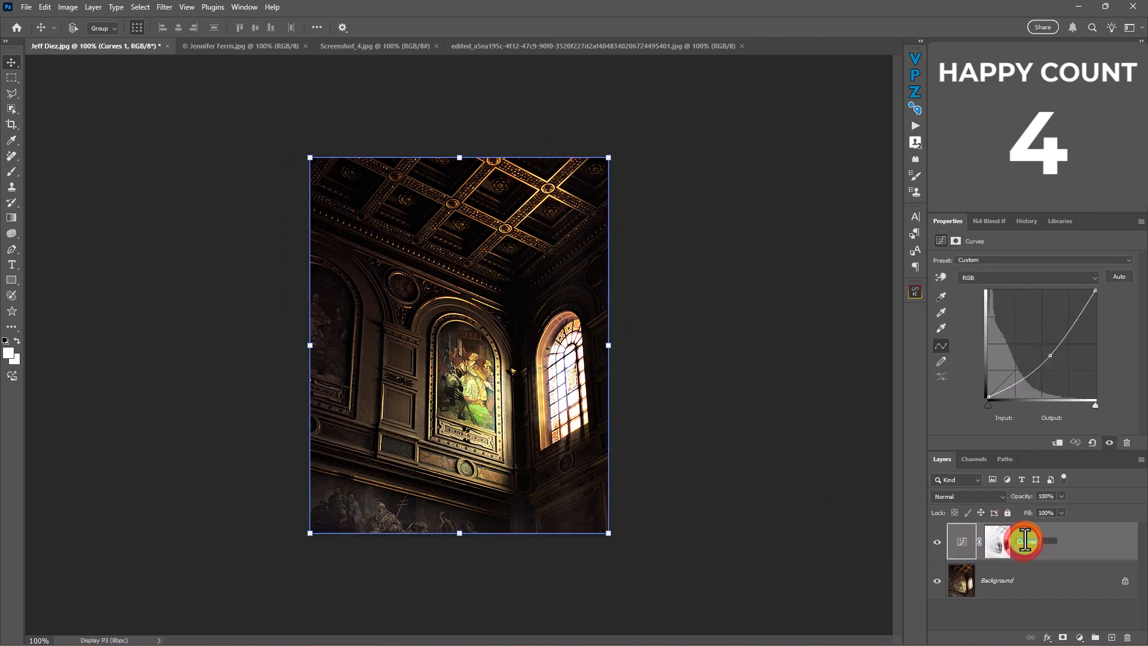
pyautogui.write('Dark')
pyautogui.press('Return')
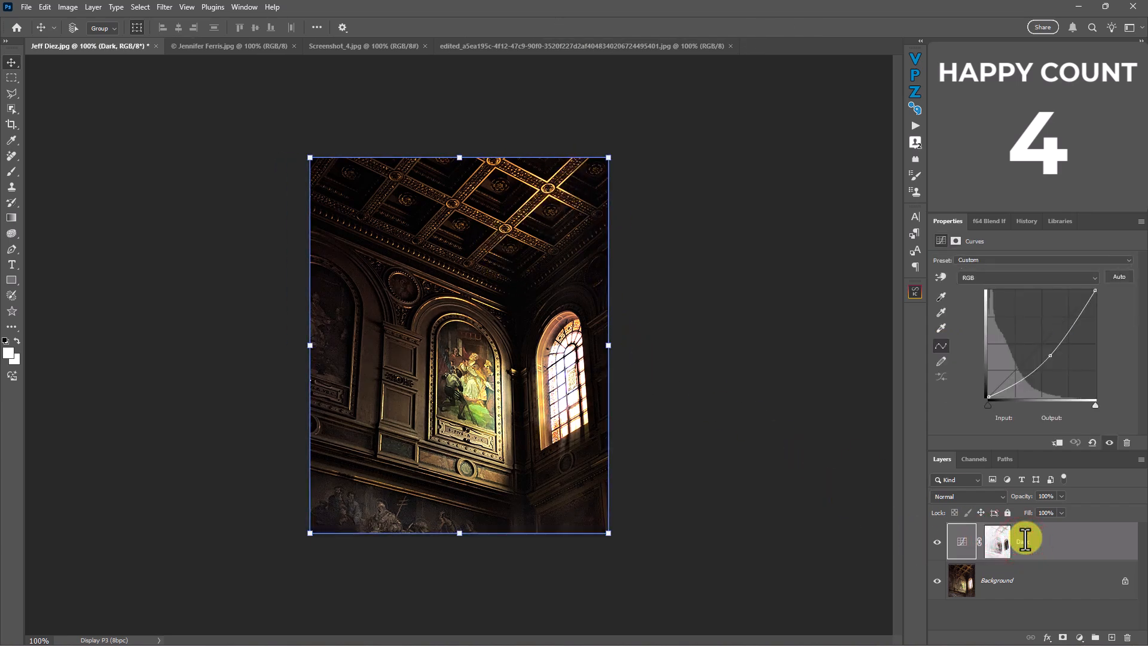
pyautogui.click(936, 538)
pyautogui.click(937, 539)
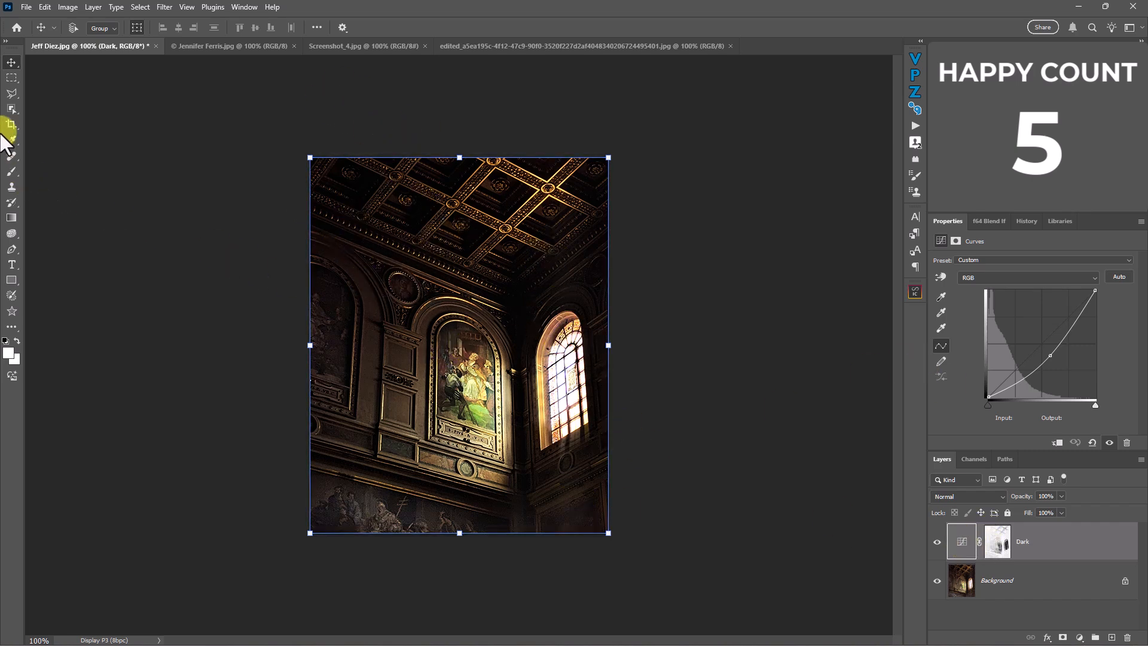
# Step: Select a beam-shaped area with the Polygonal Lasso, spreading from the bright arched window to beyond the photo's far left edge
pyautogui.click(10, 93)
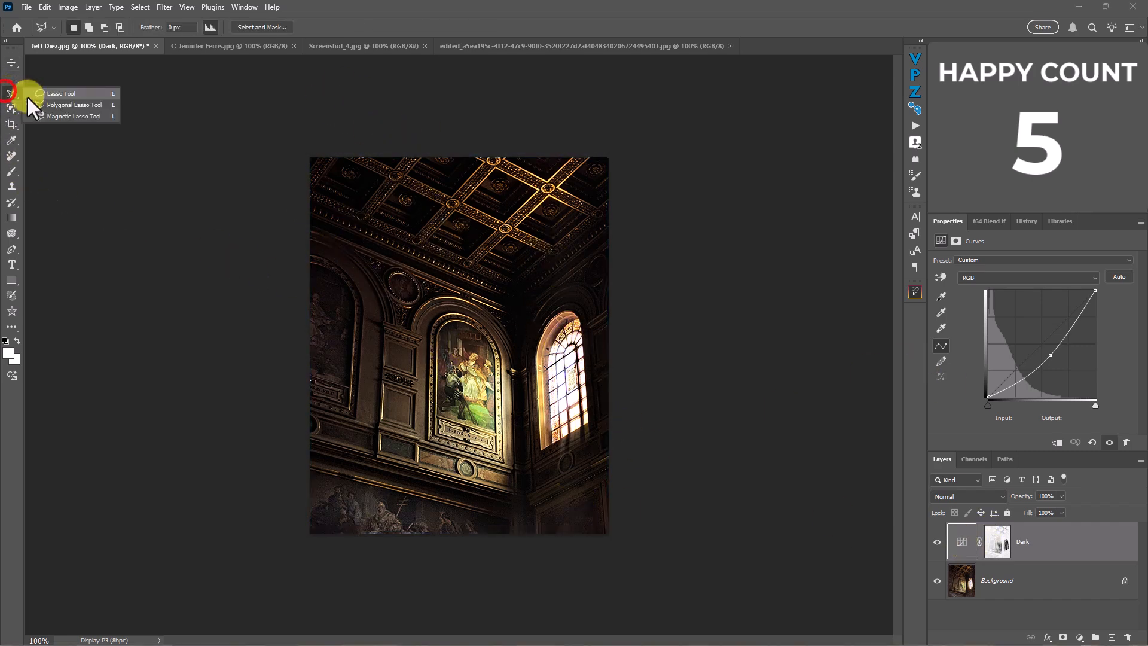
pyautogui.click(64, 107)
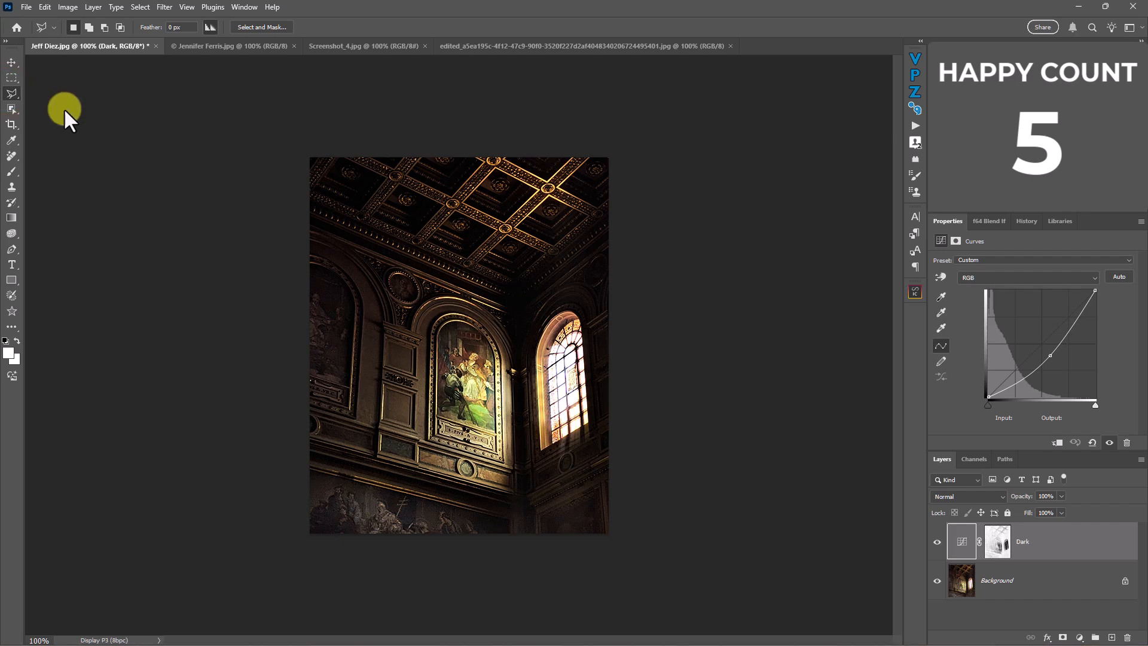
pyautogui.click(566, 313)
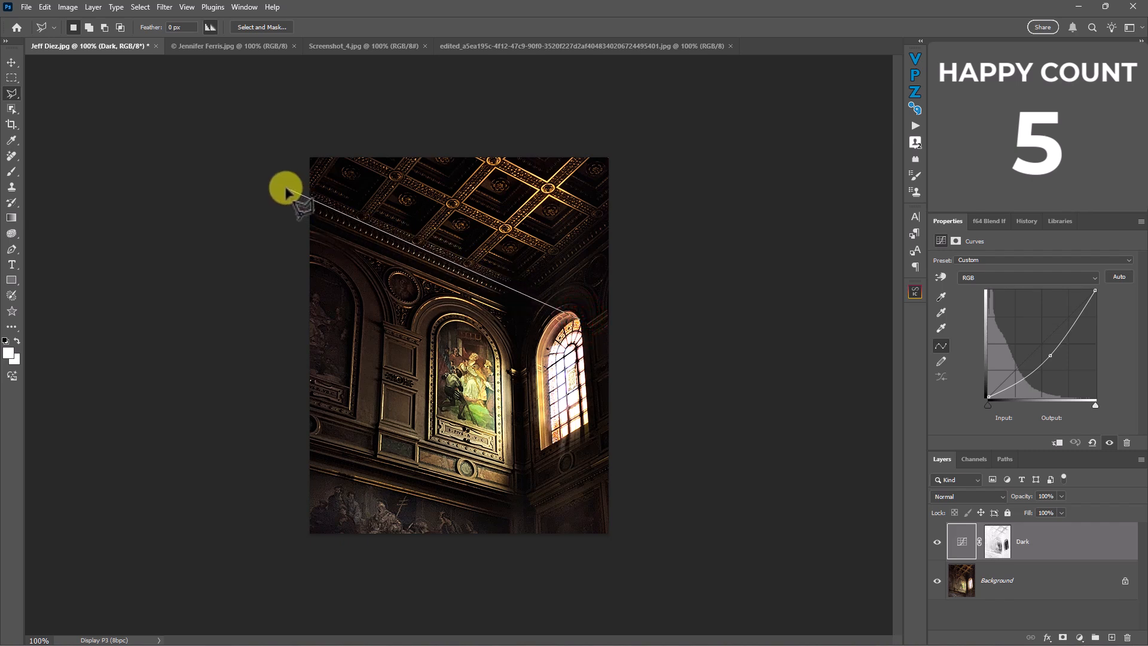
pyautogui.click(286, 190)
pyautogui.click(289, 558)
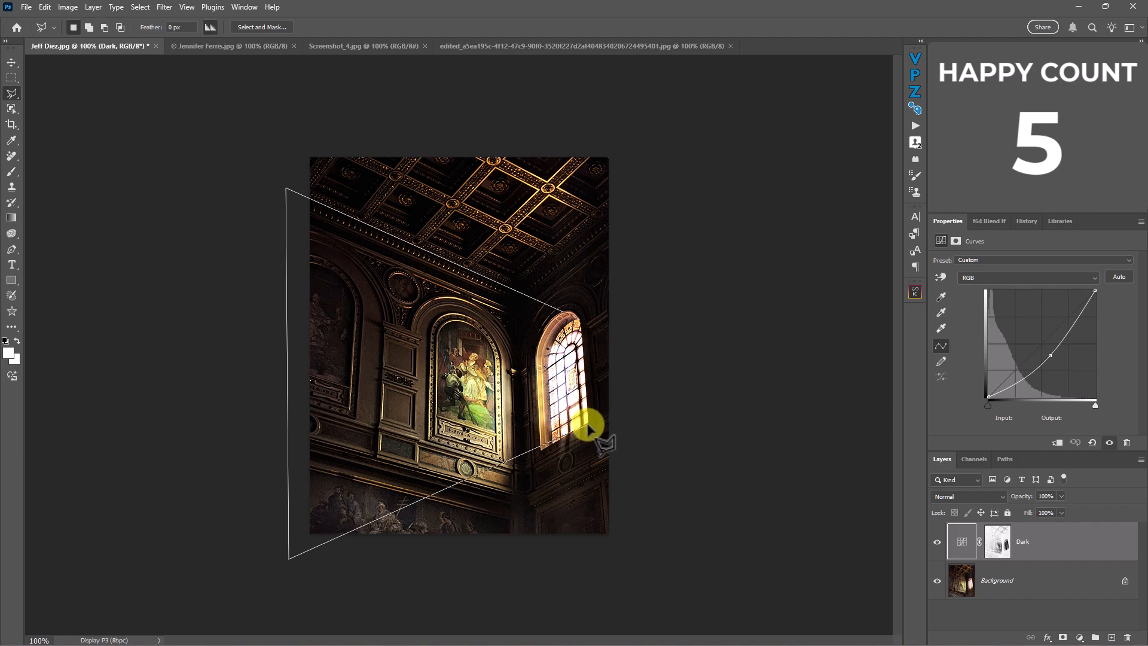
pyautogui.click(542, 452)
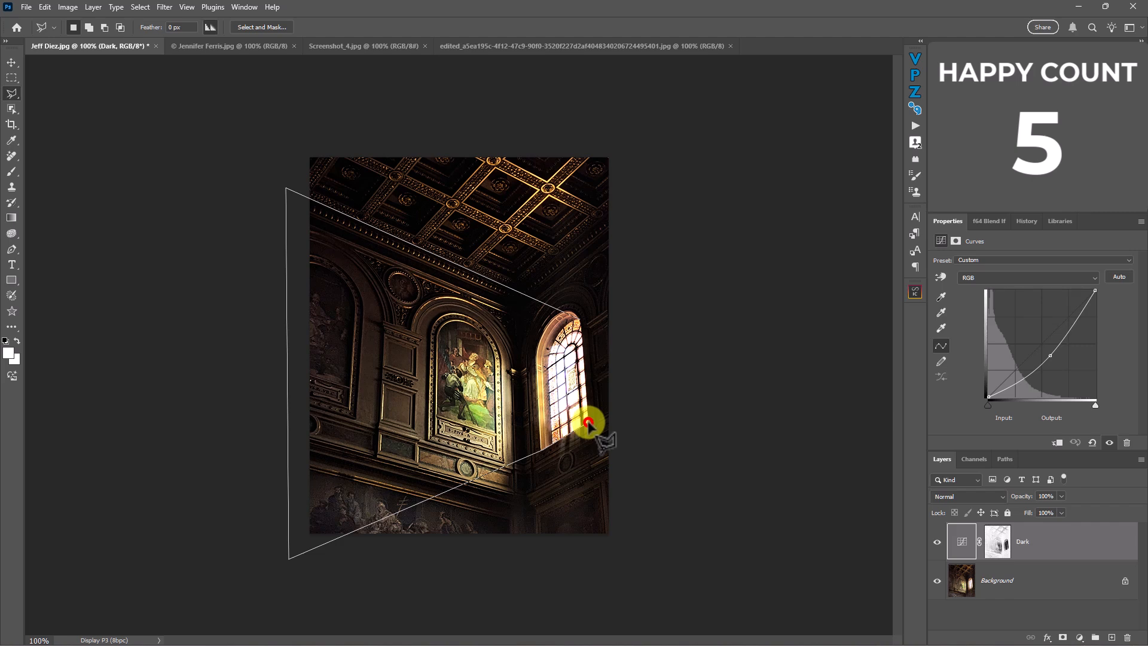
pyautogui.doubleClick(589, 423)
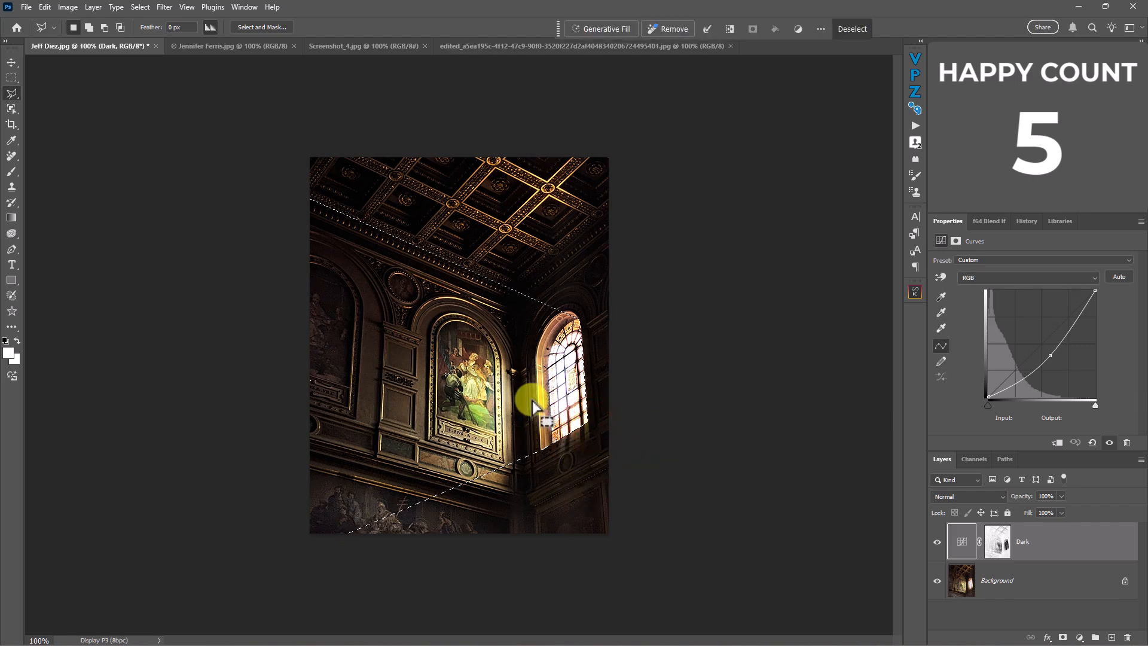
# Step: Add a Curves adjustment layer masked by the beam selection and brighten it by raising a curve point to input 65, output 172
pyautogui.click(1078, 636)
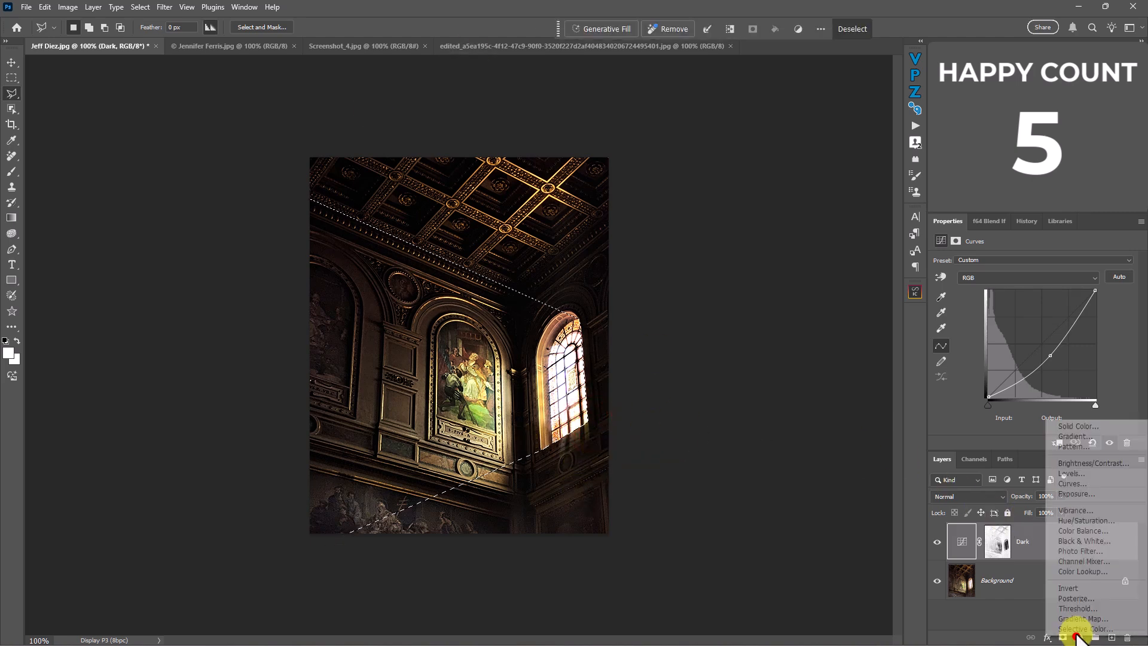
pyautogui.click(1066, 483)
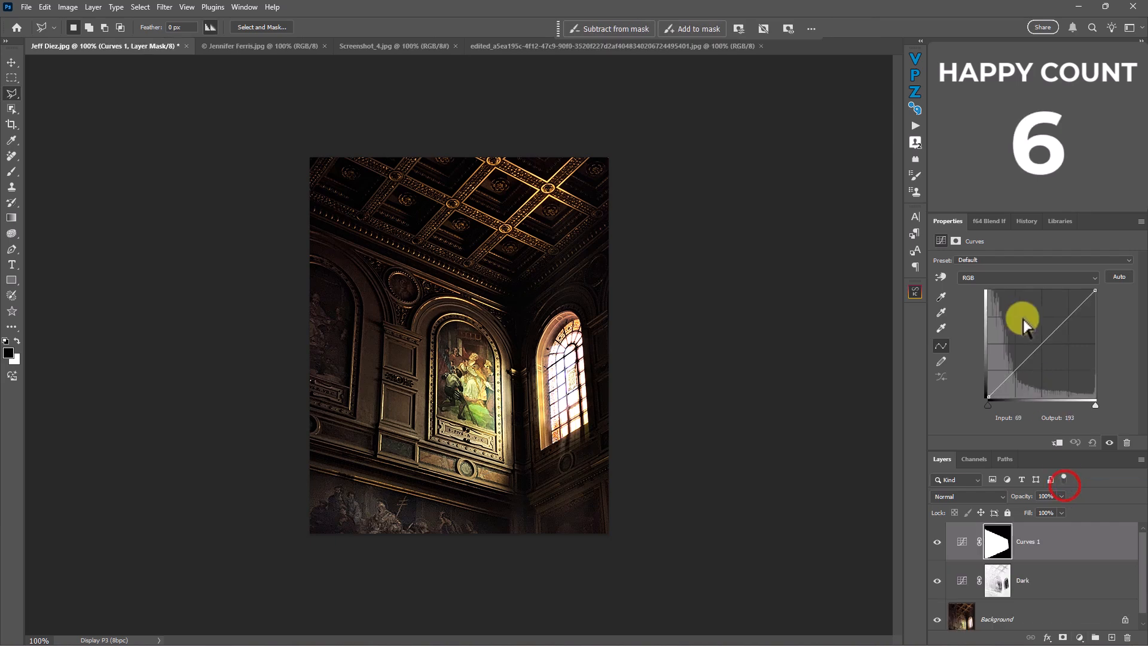
pyautogui.click(1043, 344)
pyautogui.moveTo(1042, 344); pyautogui.dragTo(1014, 324)
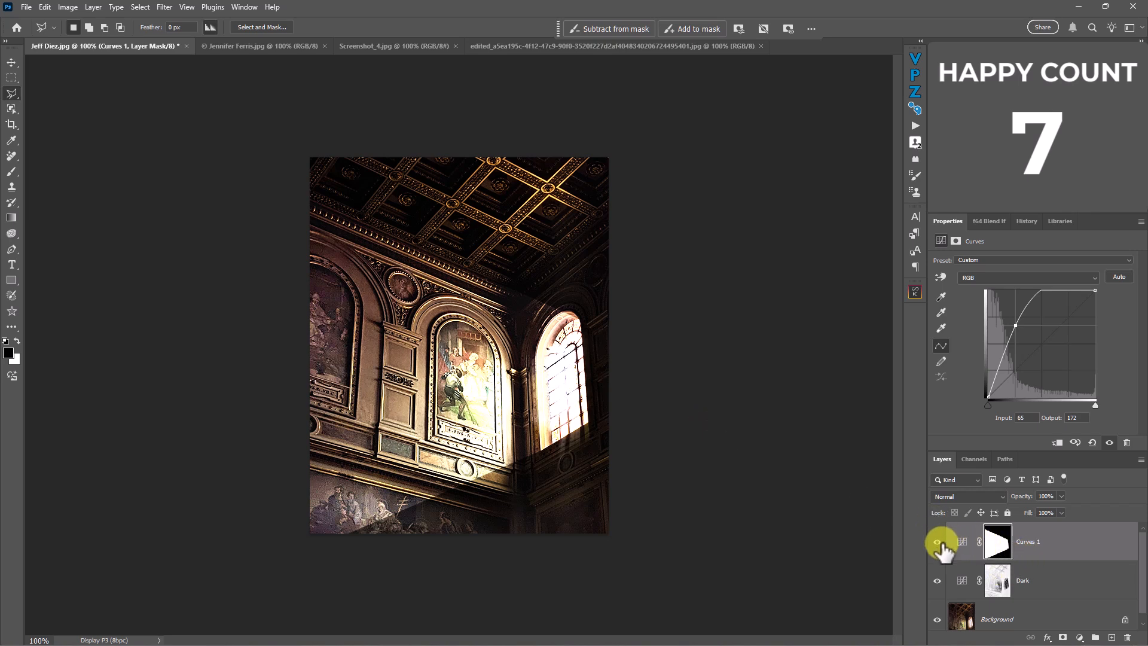
# Step: Feather the beam Curves layer's mask to 22.2 px and compare the image with the layer hidden and shown
pyautogui.click(997, 541)
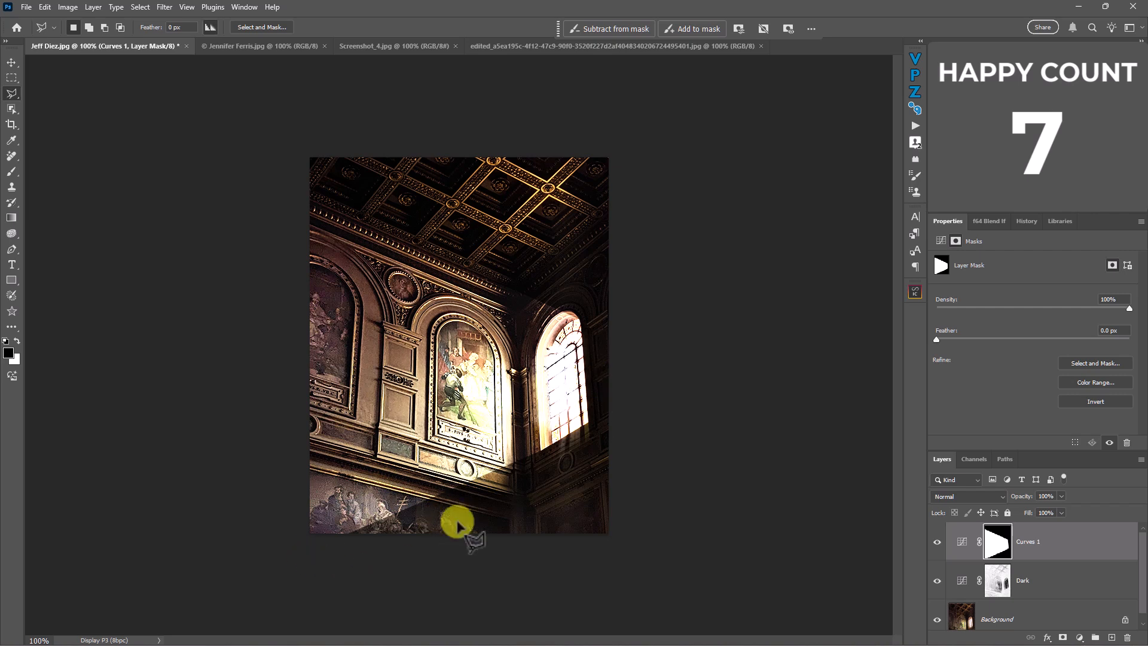
pyautogui.moveTo(935, 339); pyautogui.dragTo(1021, 342)
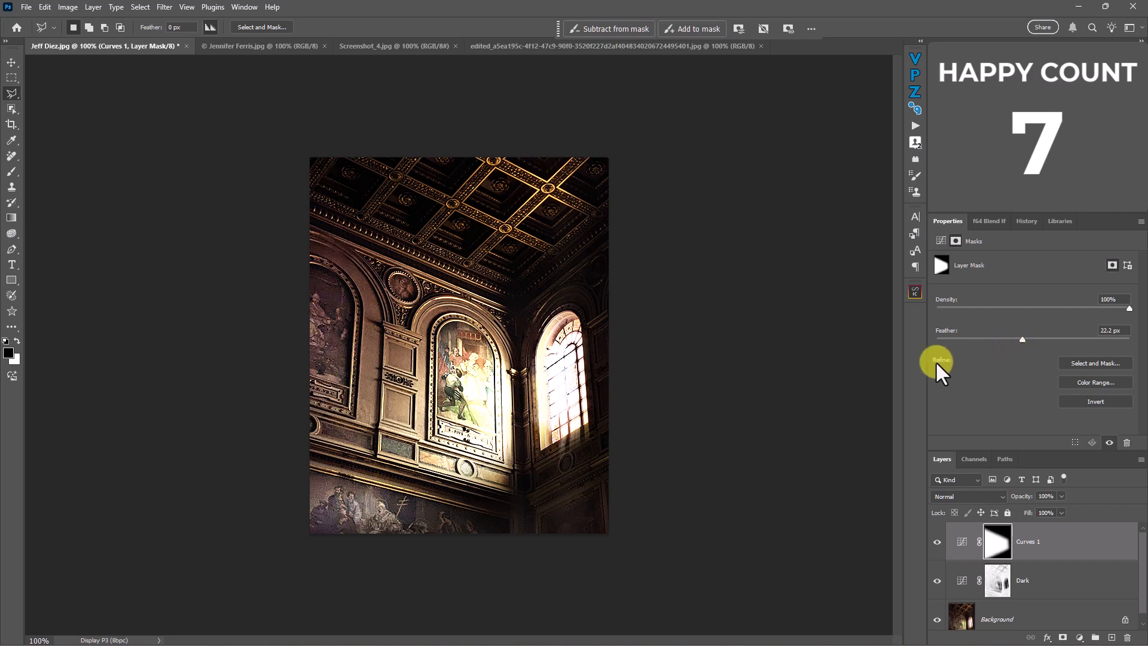
pyautogui.click(936, 541)
pyautogui.click(936, 541)
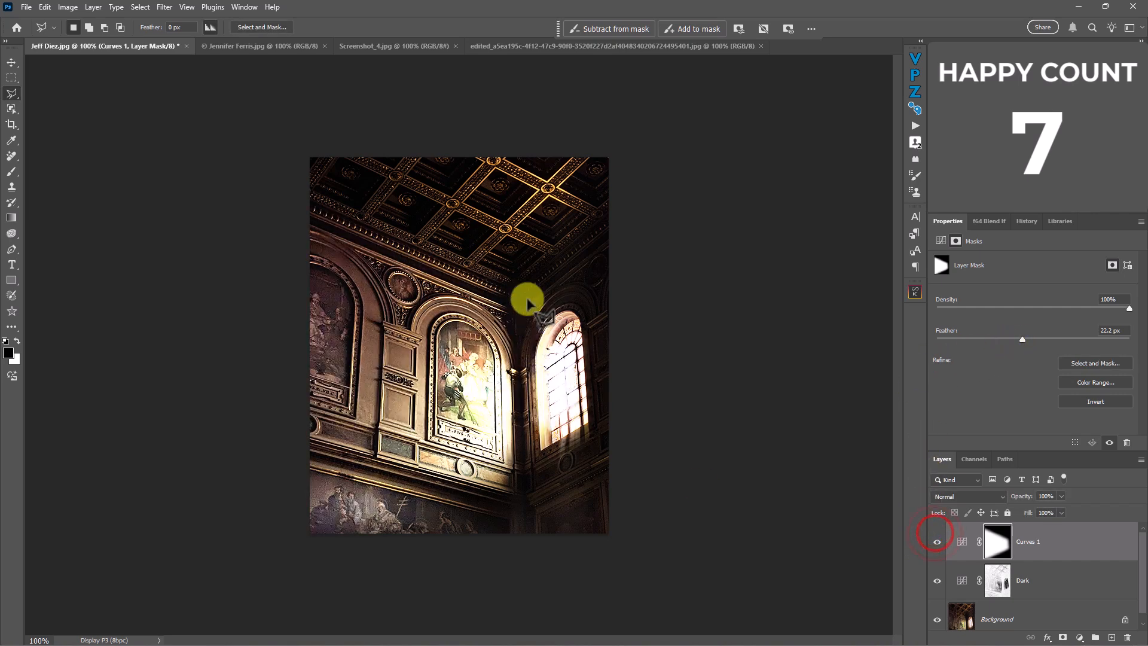
pyautogui.click(942, 538)
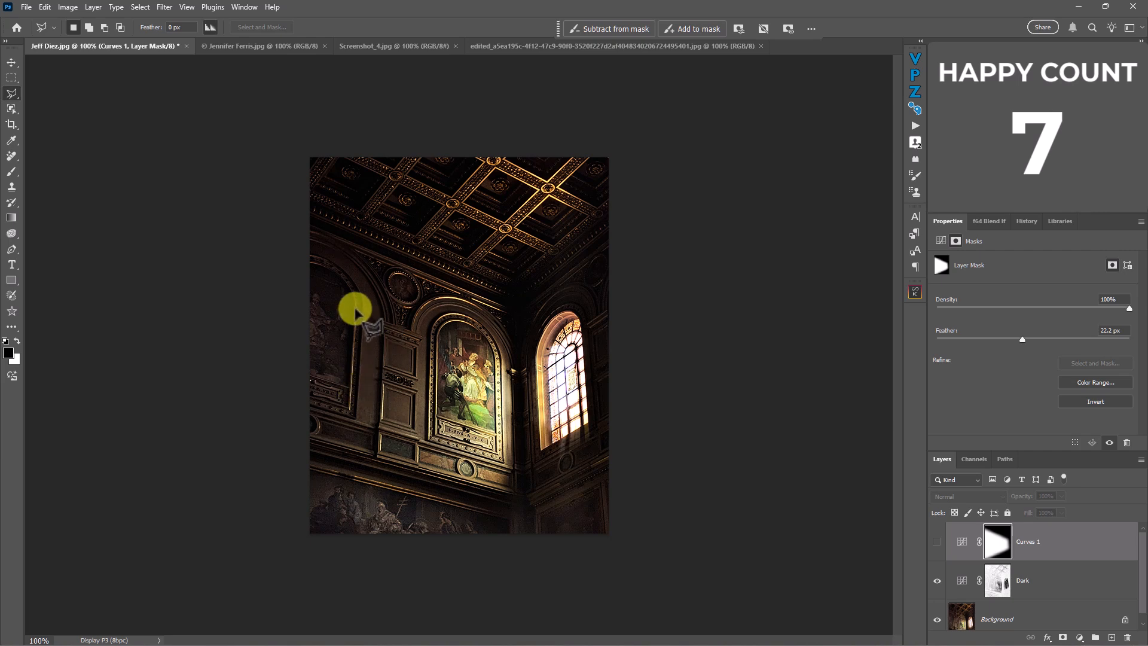
pyautogui.click(936, 541)
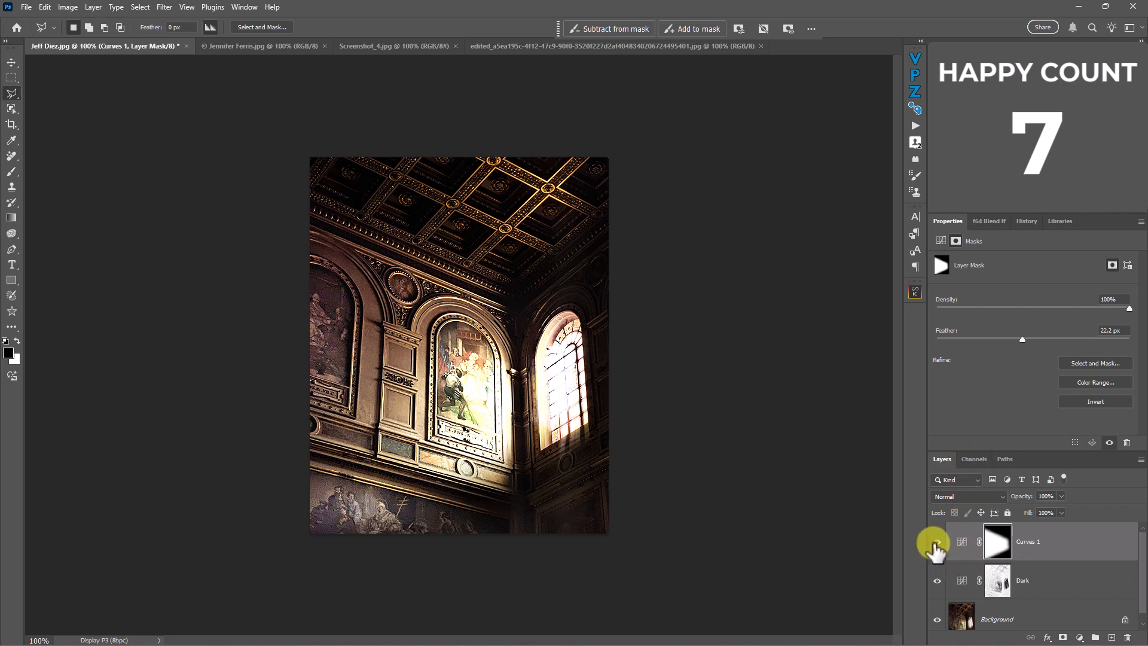
# Step: View the Red, Green and Blue channels individually and load the Blue channel's luminosity as a selection
pyautogui.click(980, 457)
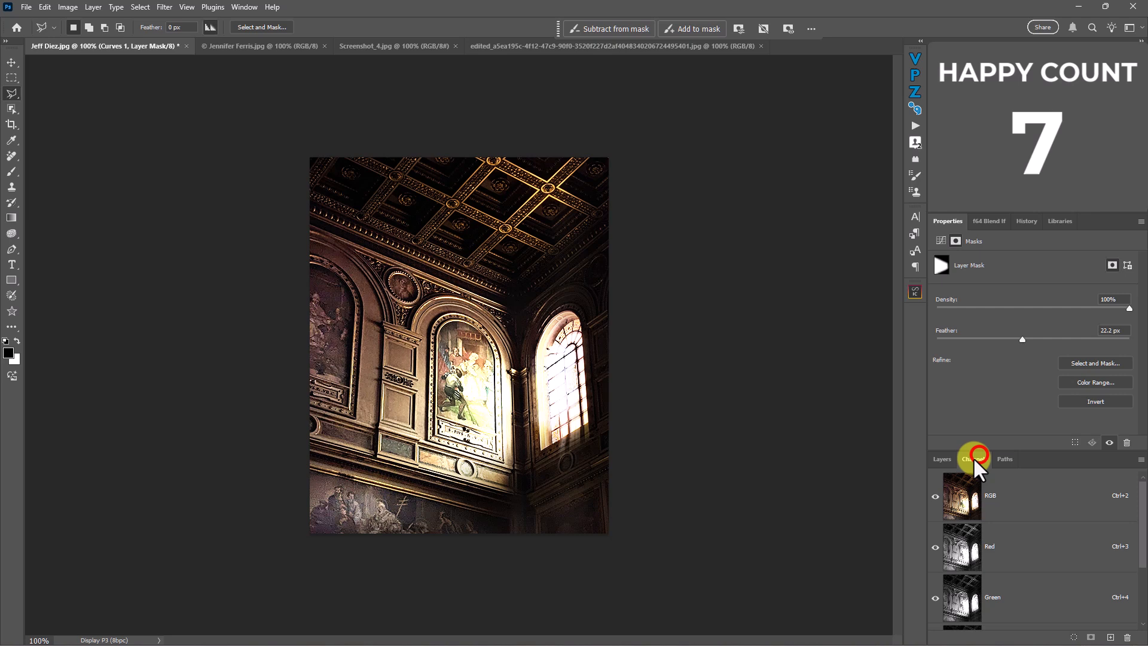
pyautogui.click(965, 547)
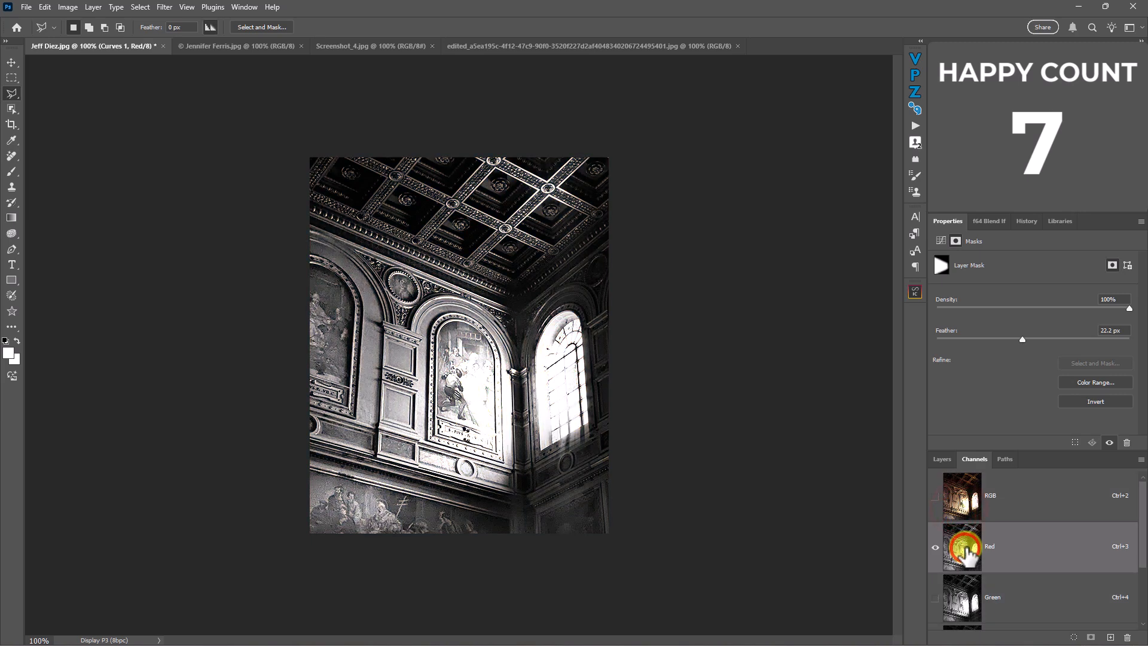
pyautogui.scroll(-1, 965, 541)
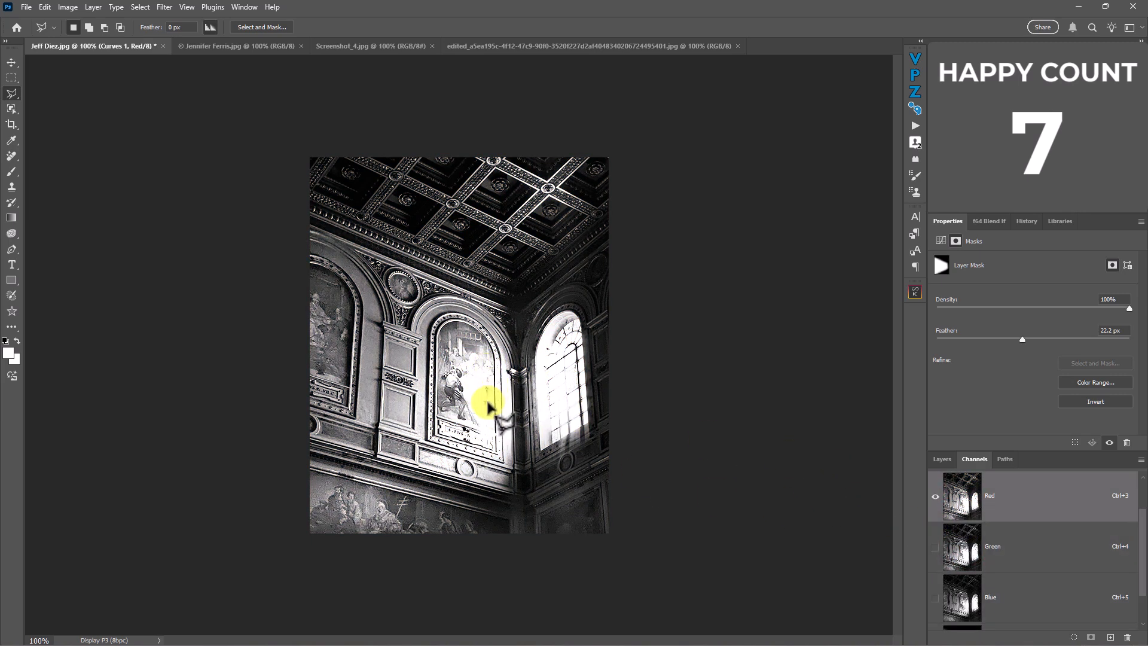
pyautogui.click(973, 550)
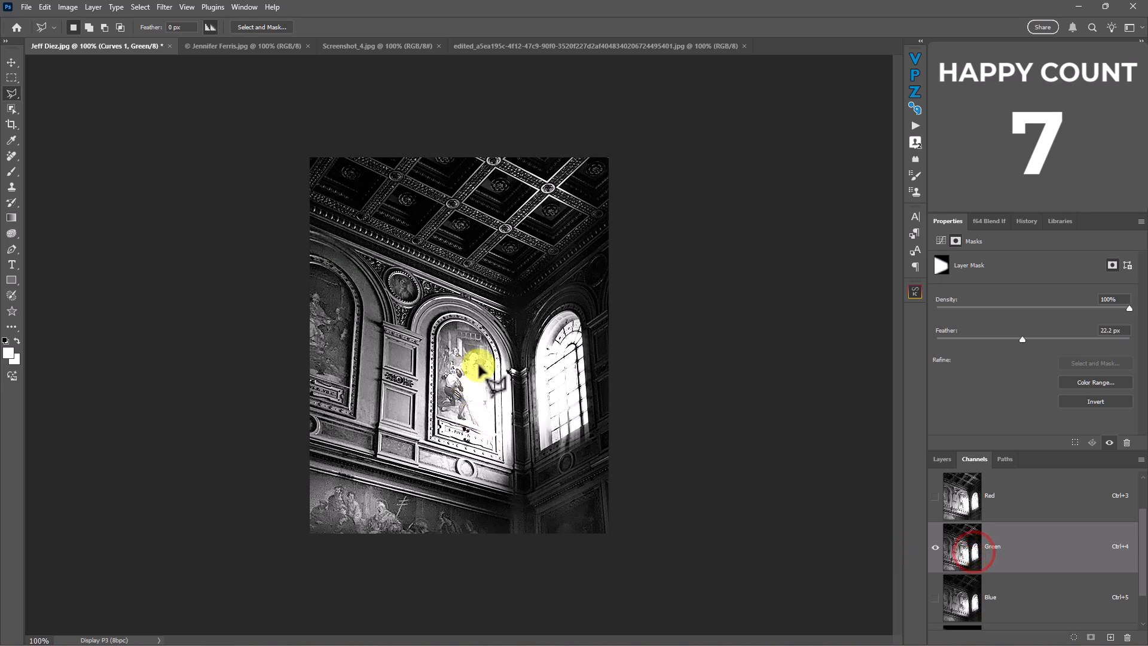
pyautogui.click(971, 605)
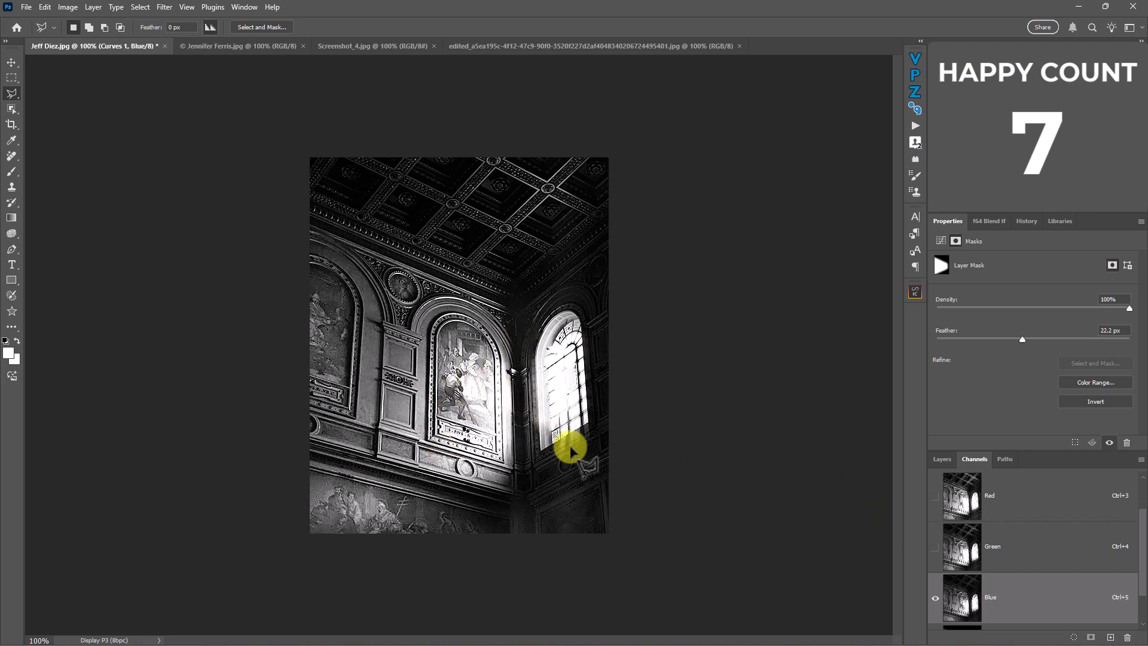
pyautogui.keyDown('ctrl'); pyautogui.click(960, 598); pyautogui.keyUp('ctrl')
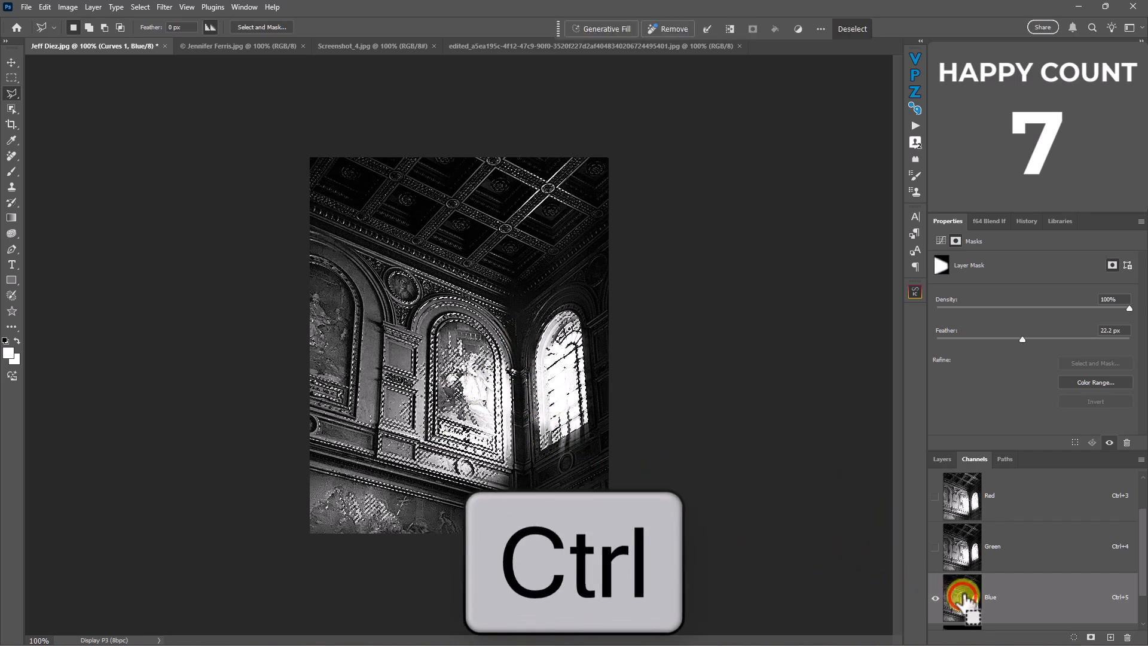
# Step: Fill the Blue channel selection with black at 100% opacity on the Curves 1 layer's mask, and deselect
pyautogui.click(942, 458)
pyautogui.click(995, 542)
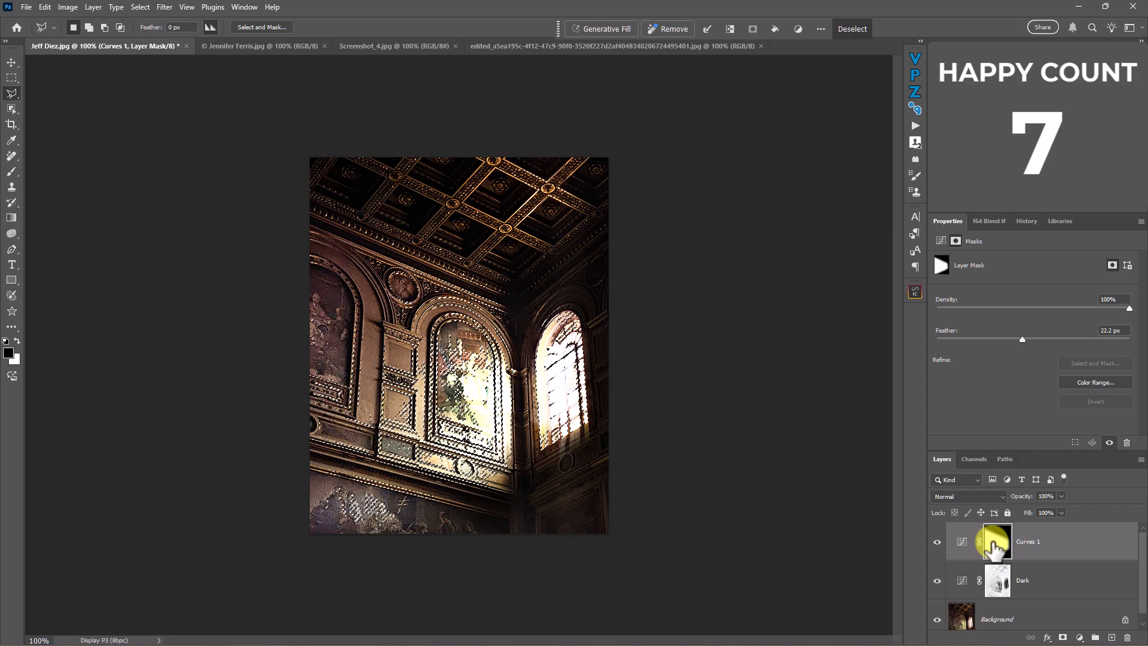
pyautogui.hotkey('shift', 'F5')
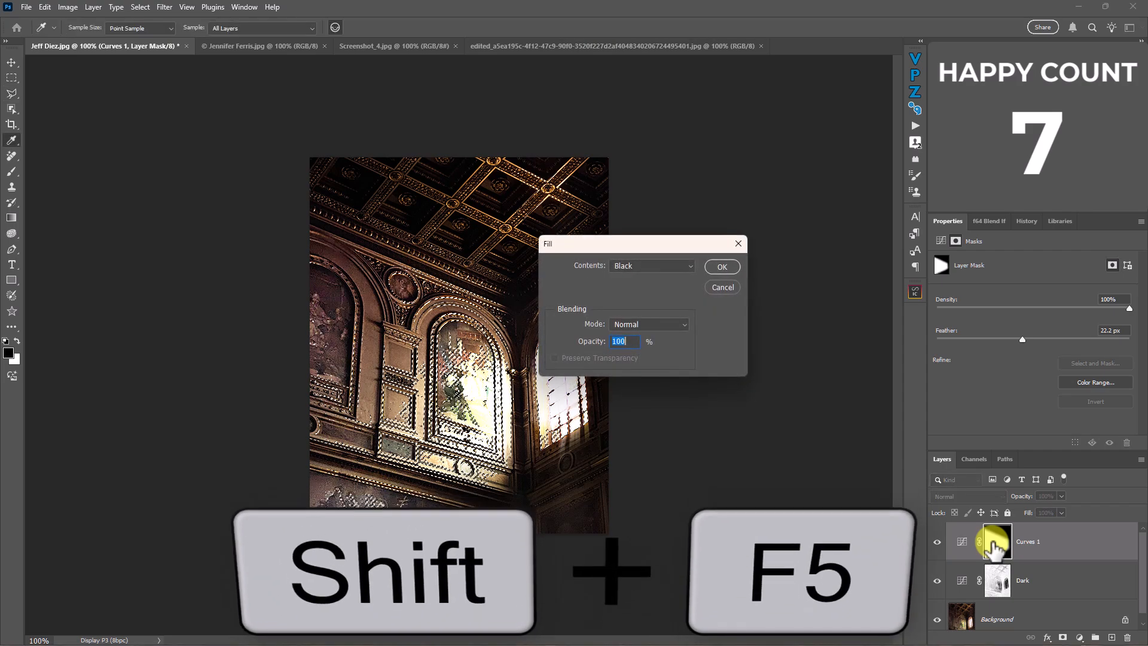
pyautogui.click(723, 266)
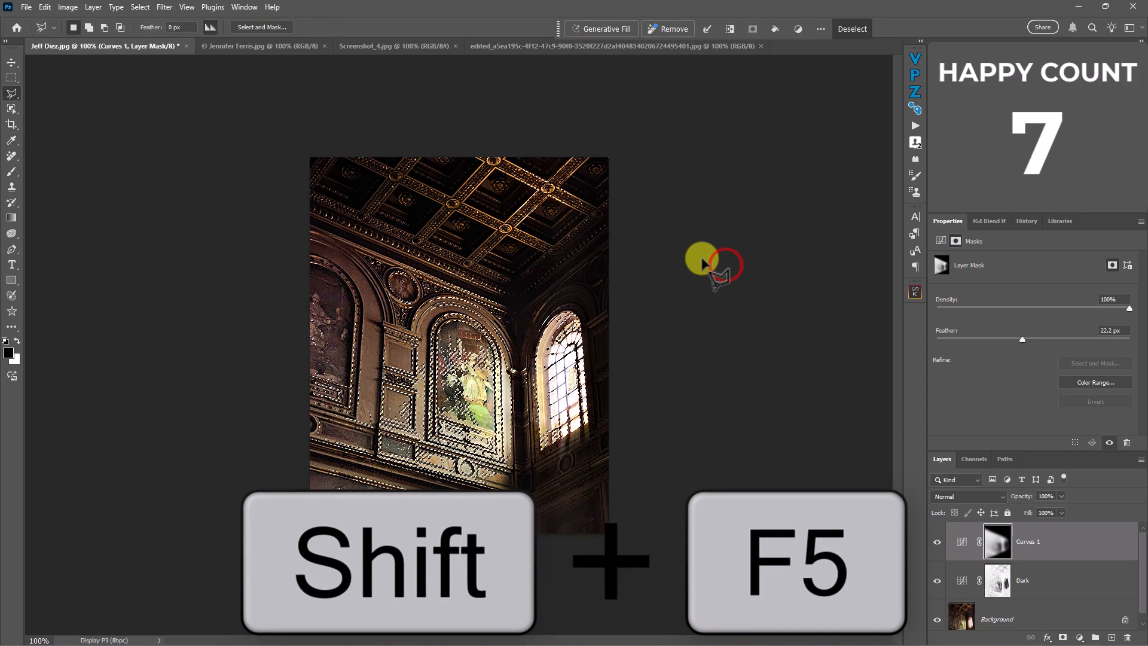
pyautogui.hotkey('ctrl', 'd')
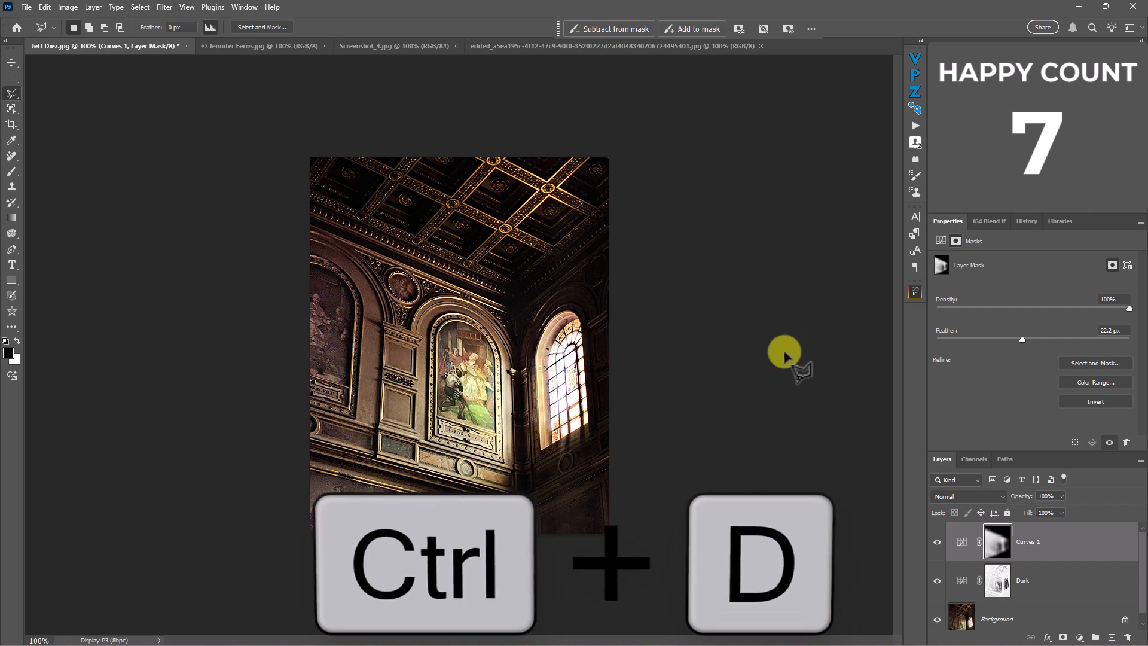
# Step: Compare the image with the Curves 1 layer hidden and shown, and inspect its mask on its own
pyautogui.click(933, 539)
pyautogui.click(933, 539)
pyautogui.click(934, 538)
pyautogui.click(933, 538)
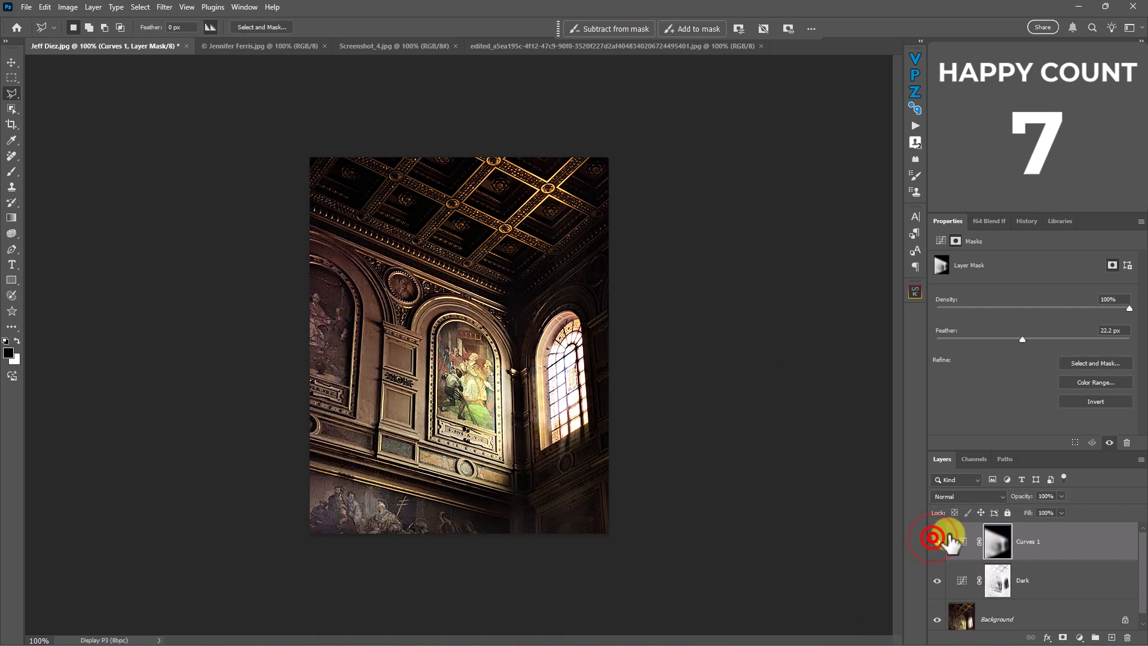
pyautogui.keyDown('alt'); pyautogui.click(998, 541); pyautogui.keyUp('alt')
pyautogui.keyDown('alt'); pyautogui.click(995, 540); pyautogui.keyUp('alt')
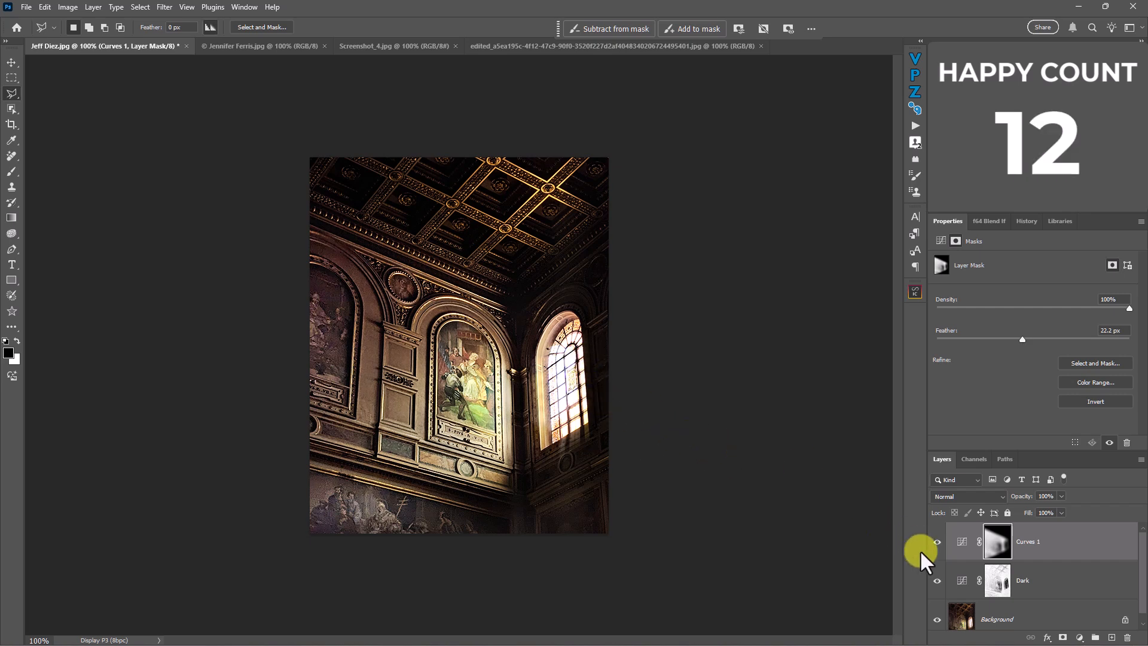
# Step: Compare the original Background alone with the full edit, and check the image with the Dark layer off and on
pyautogui.keyDown('alt'); pyautogui.click(934, 618); pyautogui.keyUp('alt')
pyautogui.keyDown('alt'); pyautogui.click(934, 620); pyautogui.keyUp('alt')
pyautogui.keyDown('alt'); pyautogui.click(935, 620); pyautogui.keyUp('alt')
pyautogui.keyDown('alt'); pyautogui.click(934, 619); pyautogui.keyUp('alt')
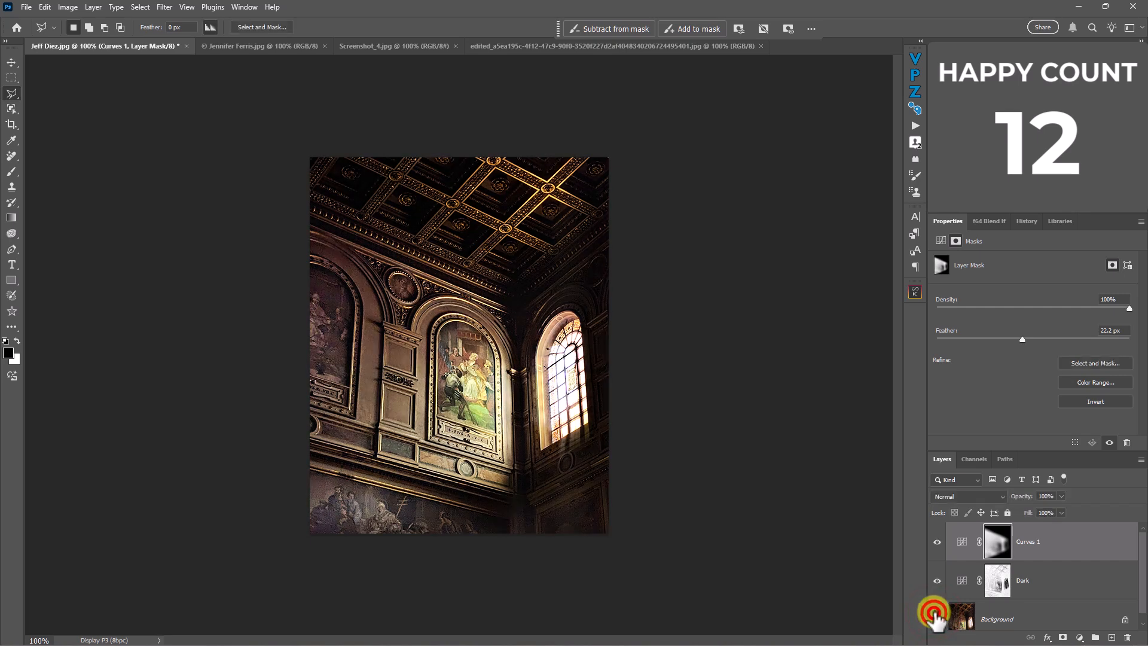
pyautogui.keyDown('alt'); pyautogui.click(935, 620); pyautogui.keyUp('alt')
pyautogui.keyDown('alt'); pyautogui.click(936, 620); pyautogui.keyUp('alt')
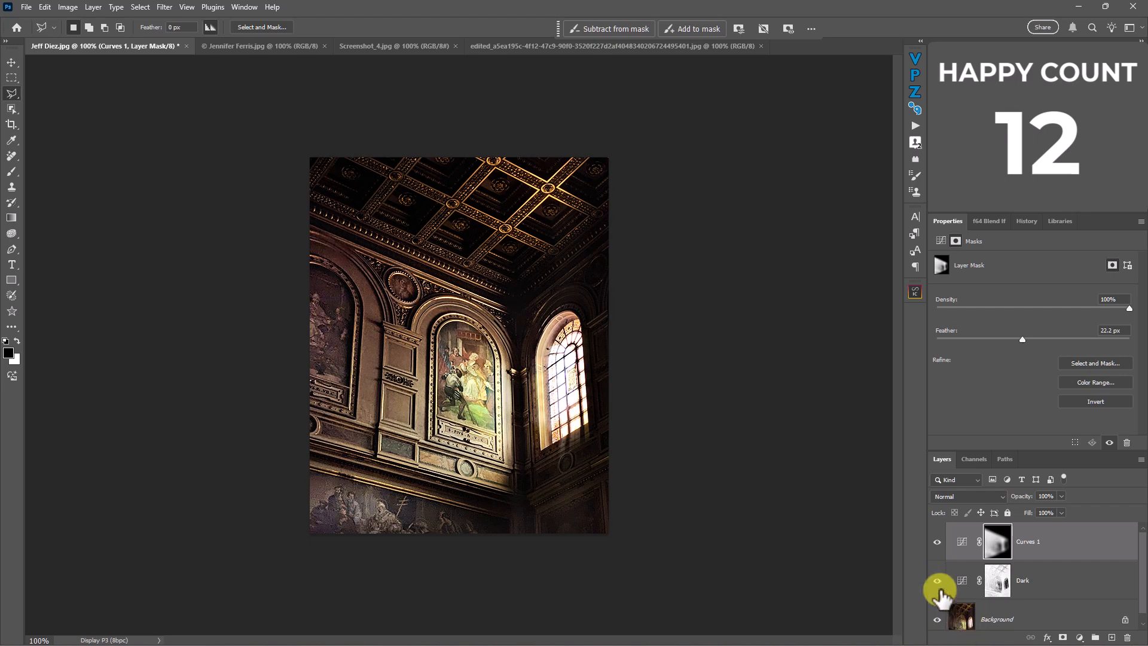
pyautogui.click(937, 584)
pyautogui.click(937, 584)
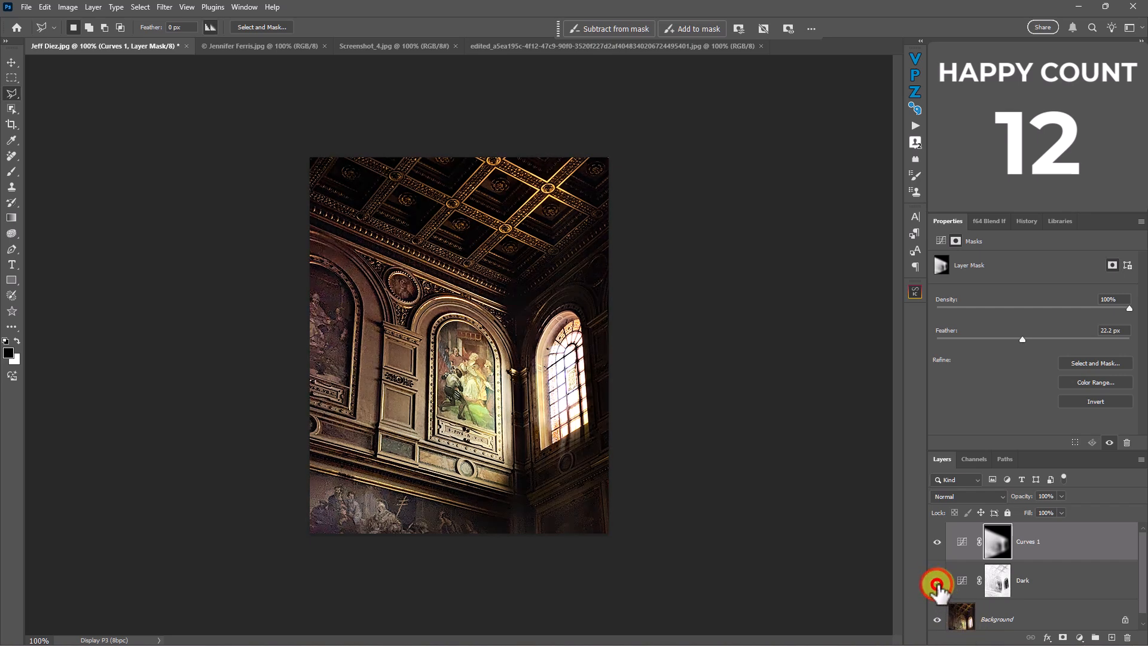
# Step: Paint black on the Dark layer's mask with a 250 px textured brush around the photo's upper right ceiling and outer edges
pyautogui.click(997, 581)
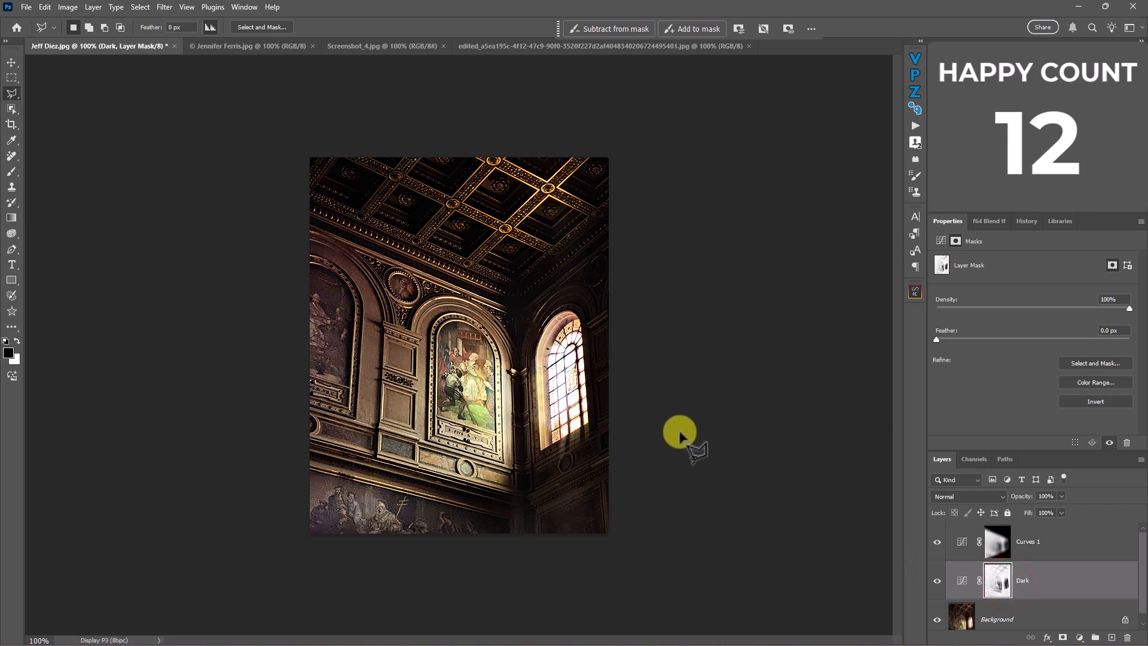
pyautogui.press('b')
pyautogui.press('[')
pyautogui.press('[')
pyautogui.press('[')
pyautogui.press('[')
pyautogui.press('[')
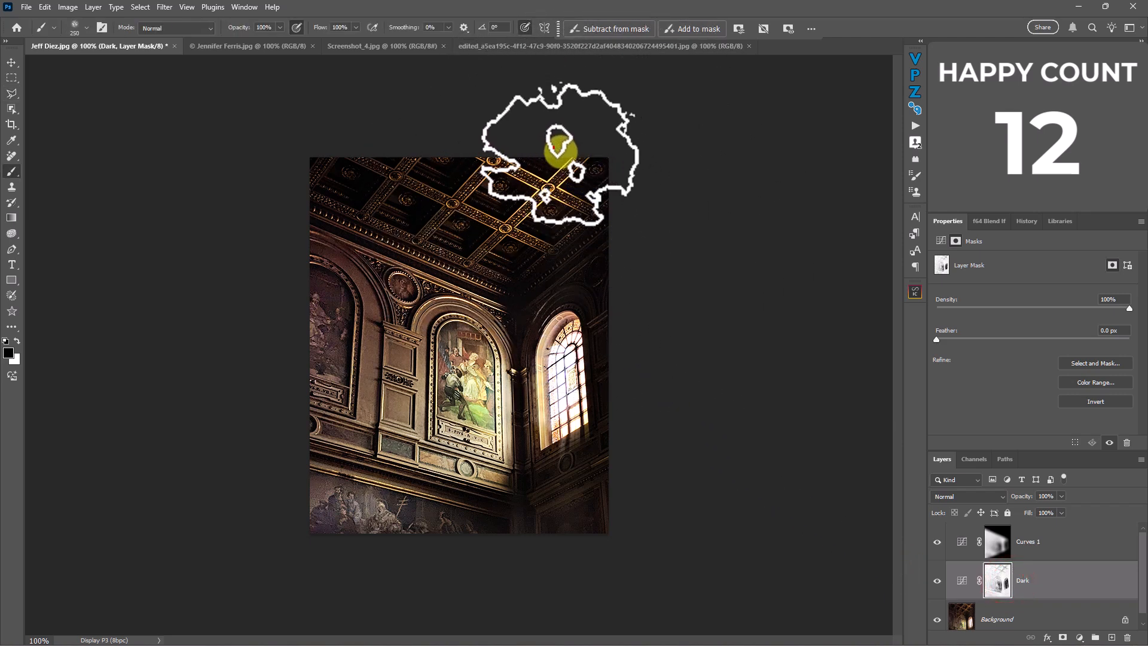
pyautogui.moveTo(552, 148); pyautogui.dragTo(479, 125)
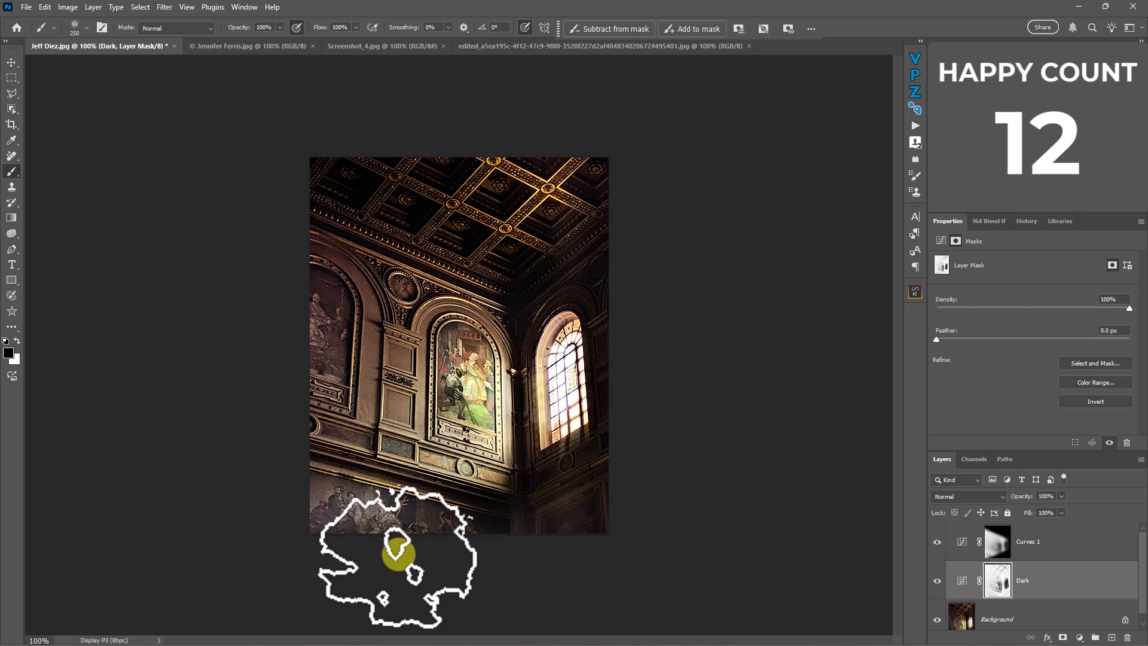
# Step: Paint black around the outer edges of the Curves 1 layer's mask and lower the layer's opacity to 80%
pyautogui.click(997, 541)
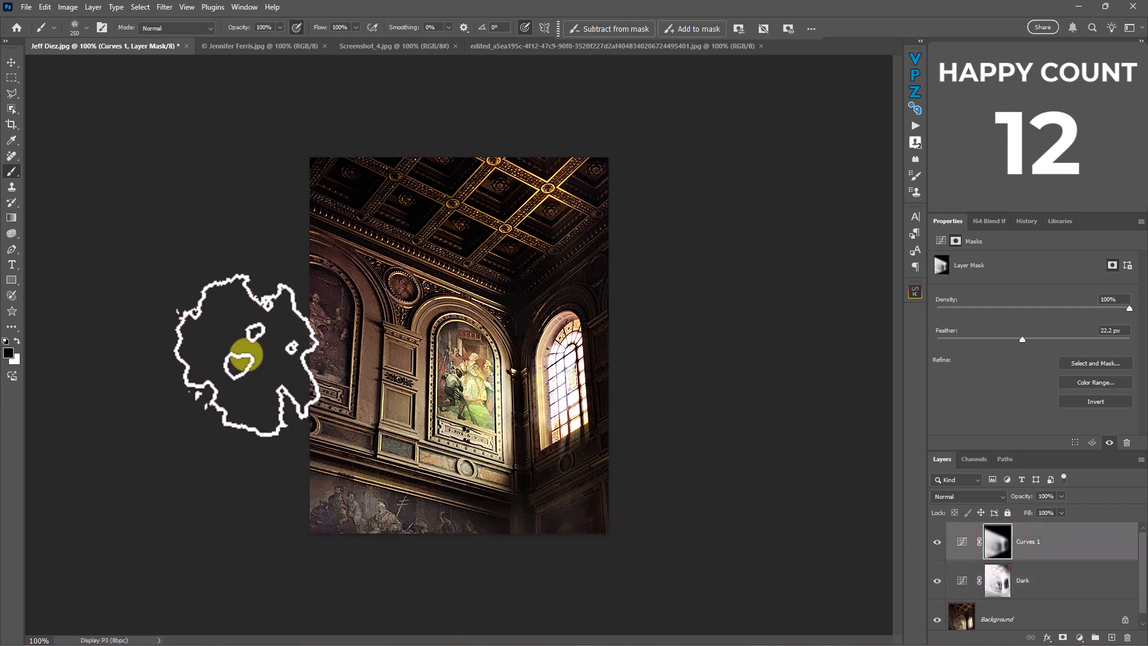
pyautogui.moveTo(263, 514)
pyautogui.mouseDown()
pyautogui.moveTo(500, 538)
pyautogui.moveTo(380, 528)
pyautogui.moveTo(648, 453)
pyautogui.moveTo(549, 156)
pyautogui.mouseUp()
pyautogui.click(965, 550)
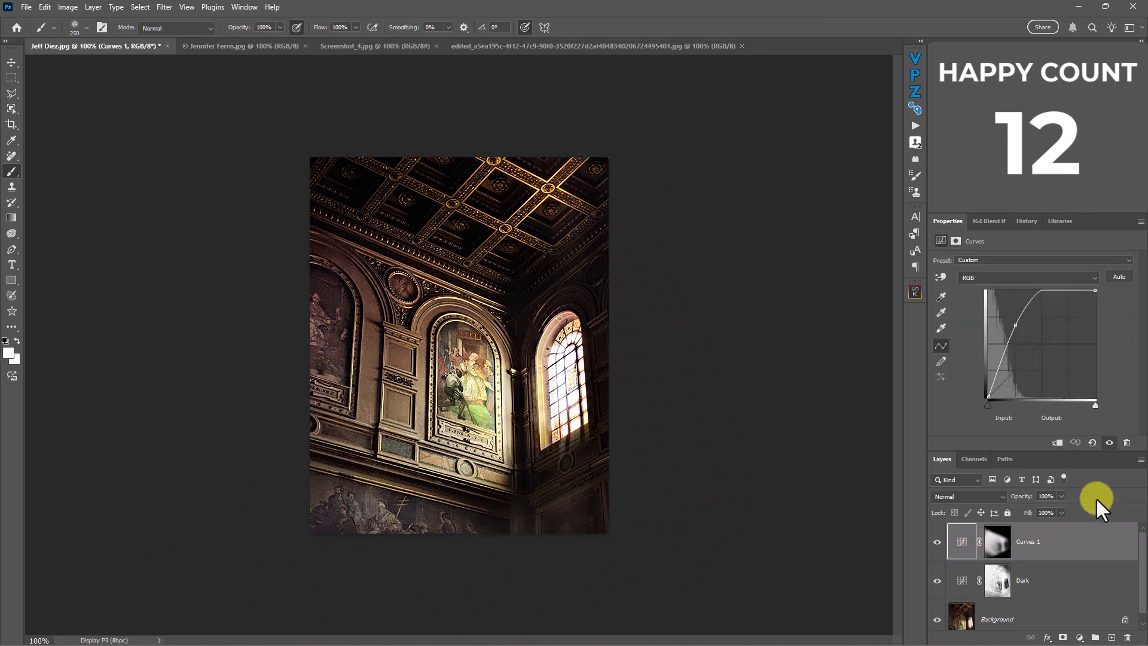
pyautogui.click(1061, 496)
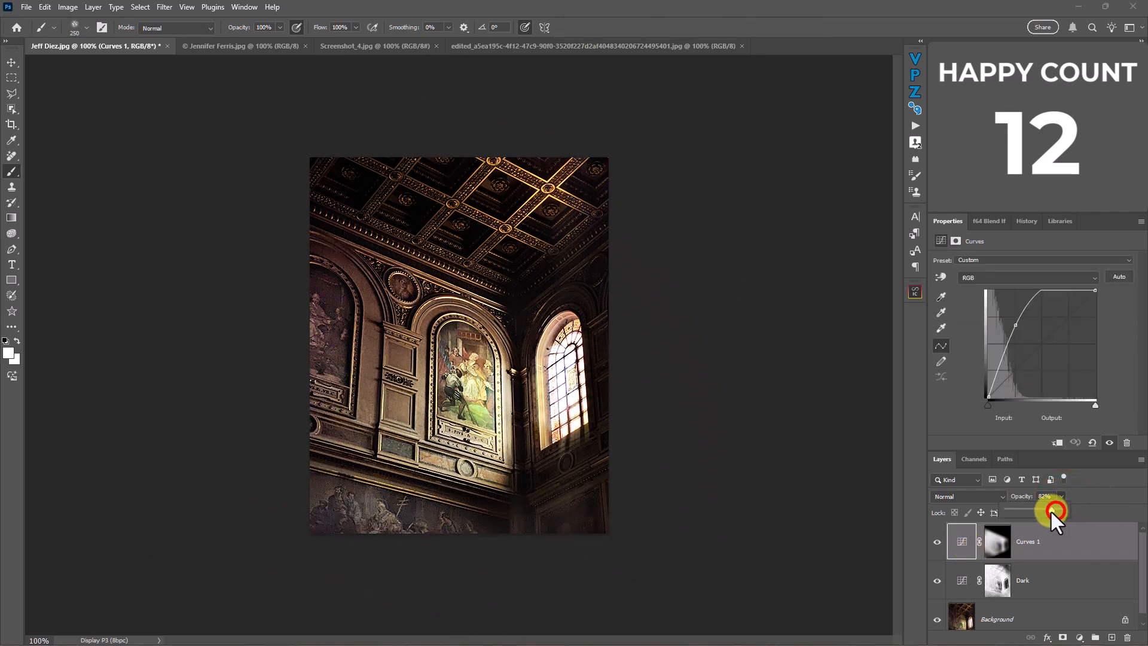
pyautogui.moveTo(1052, 511); pyautogui.dragTo(1050, 508)
# Step: Move the Dark layer's curve point to input 134, output 82, and inspect both Curves layers' masks on their own
pyautogui.click(962, 580)
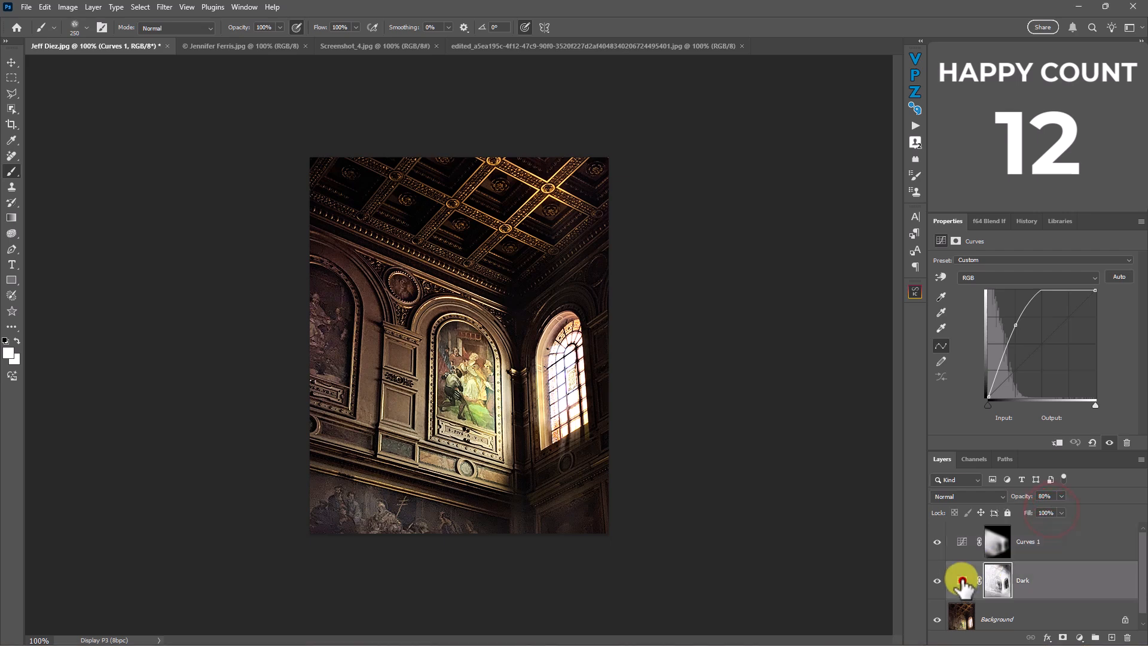
pyautogui.moveTo(1051, 361); pyautogui.dragTo(1044, 363)
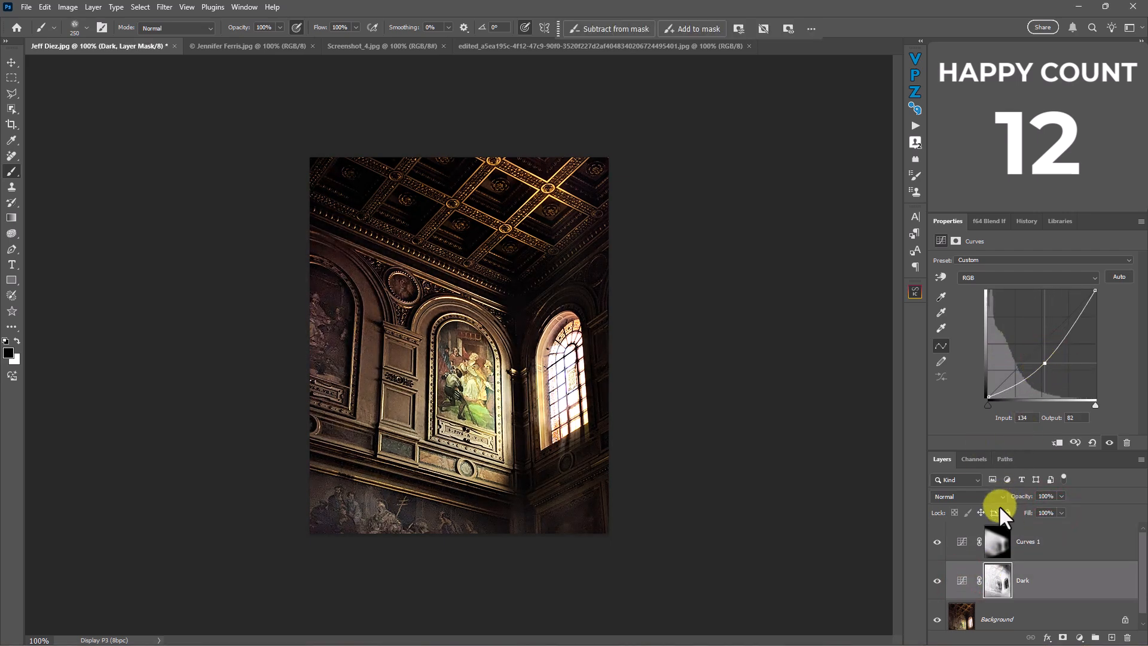
pyautogui.keyDown('alt'); pyautogui.click(995, 580); pyautogui.keyUp('alt')
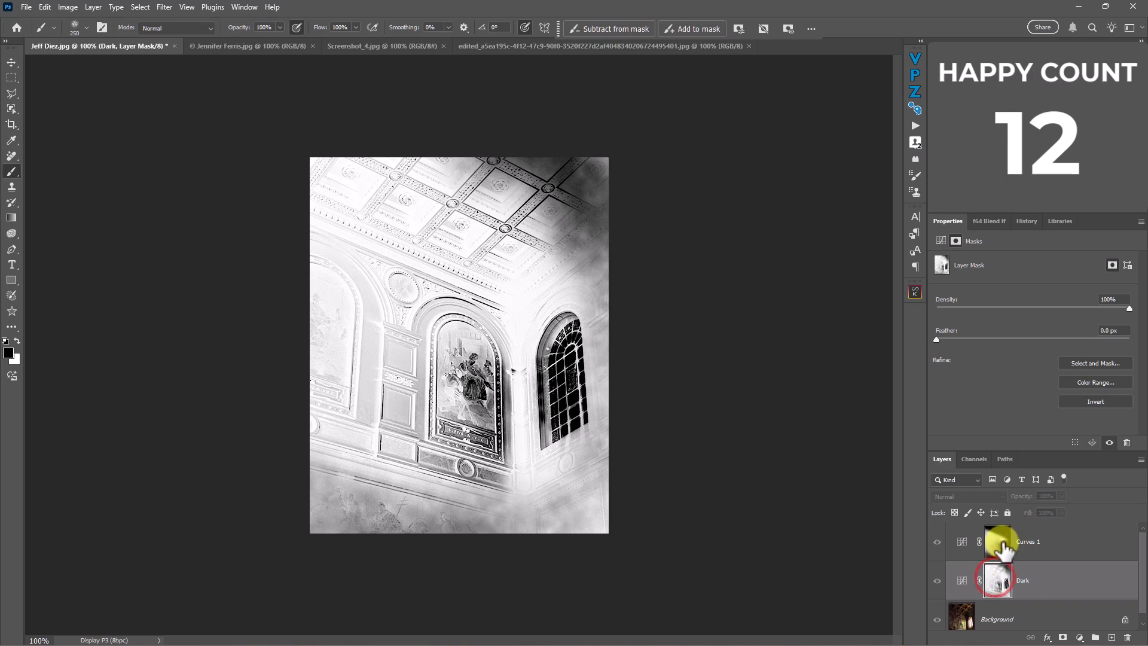
pyautogui.keyDown('alt'); pyautogui.click(997, 542); pyautogui.keyUp('alt')
pyautogui.keyDown('alt'); pyautogui.click(997, 585); pyautogui.keyUp('alt')
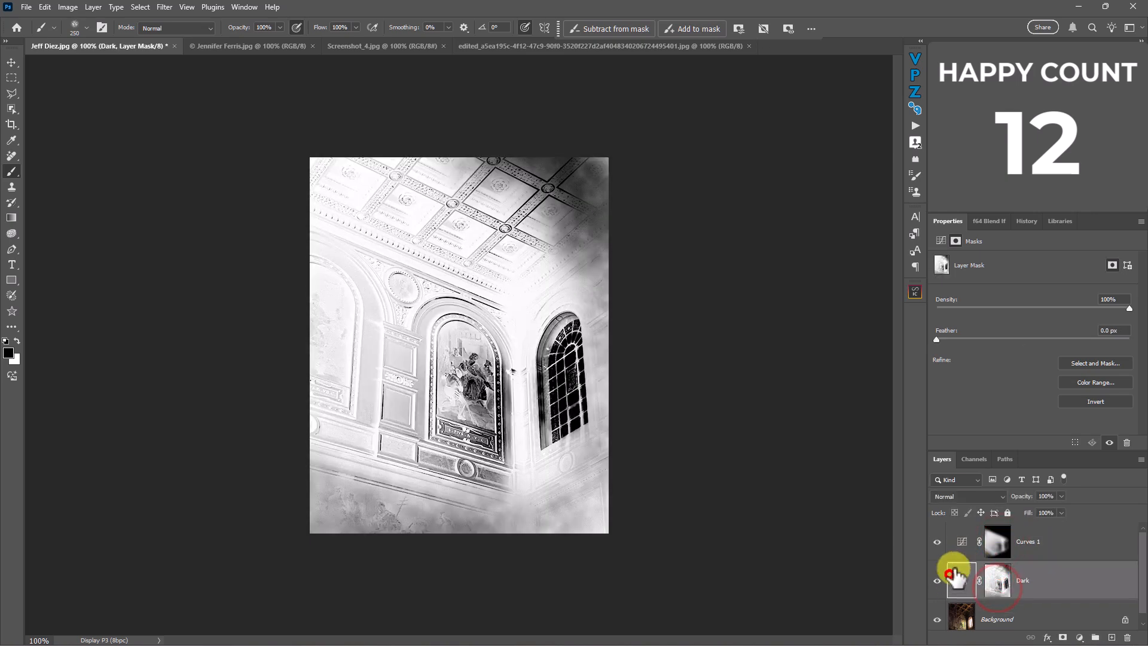
pyautogui.click(961, 581)
pyautogui.click(961, 540)
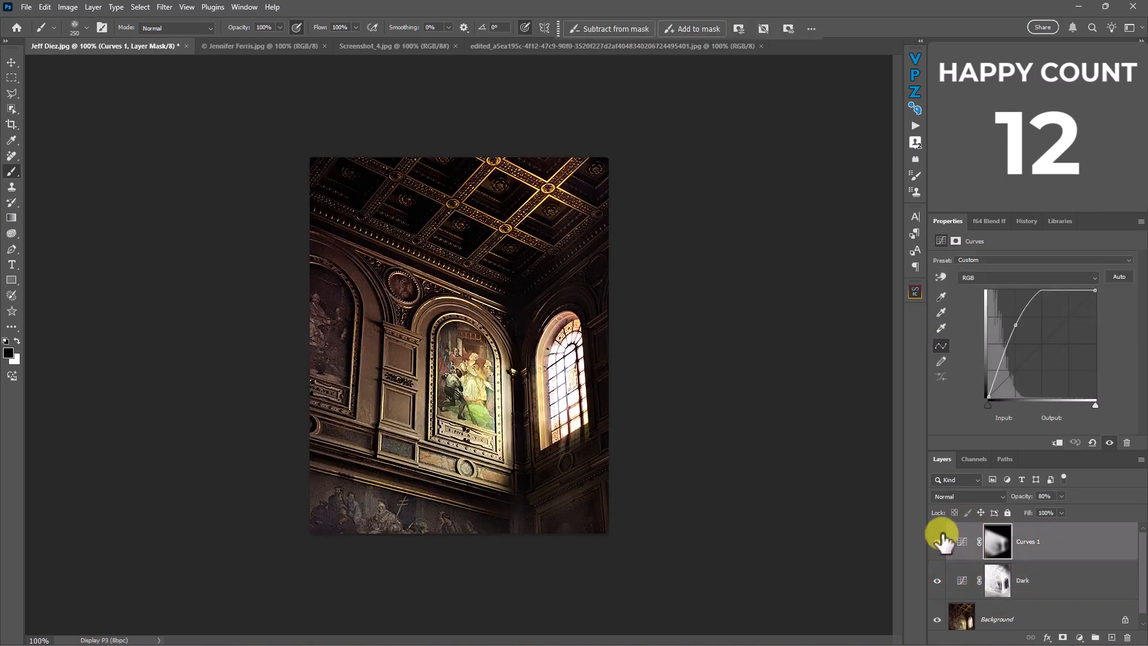
# Step: Set the Dark layer's curve point to about input 127, output 91, and the Curves 1 point to input 74, output 149
pyautogui.click(971, 578)
pyautogui.moveTo(1047, 362); pyautogui.dragTo(1042, 359)
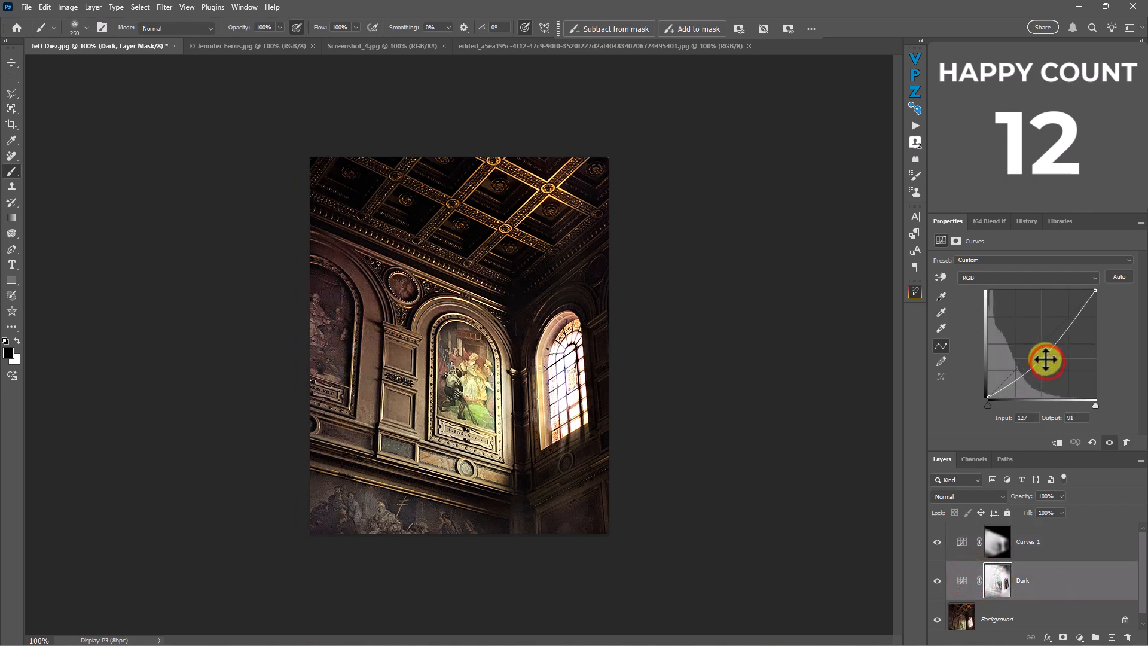
pyautogui.click(967, 540)
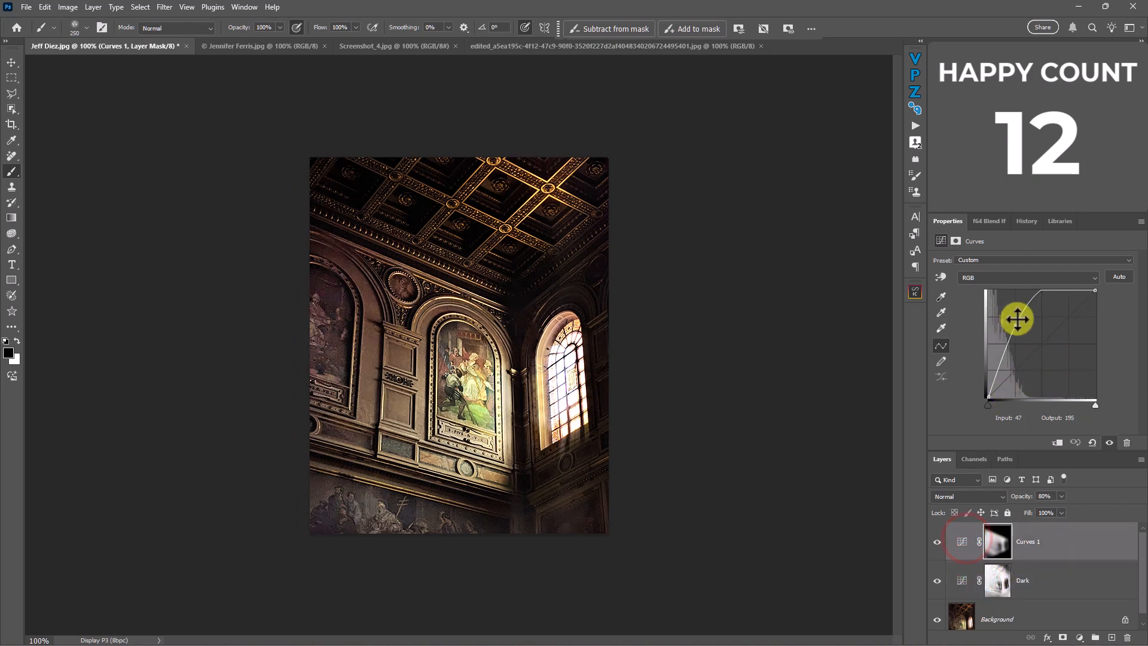
pyautogui.moveTo(1018, 328); pyautogui.dragTo(1022, 336)
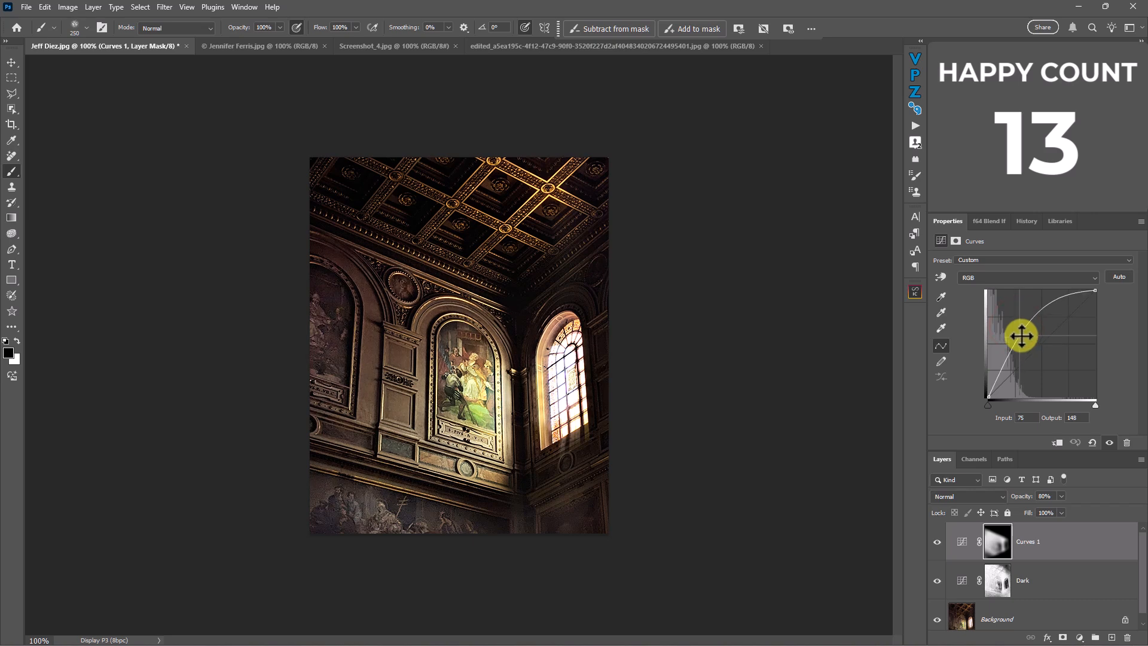
# Step: Compare the finished edit with the original by repeatedly isolating the Background layer and restoring both Curves layers
pyautogui.keyDown('alt'); pyautogui.click(935, 617); pyautogui.keyUp('alt')
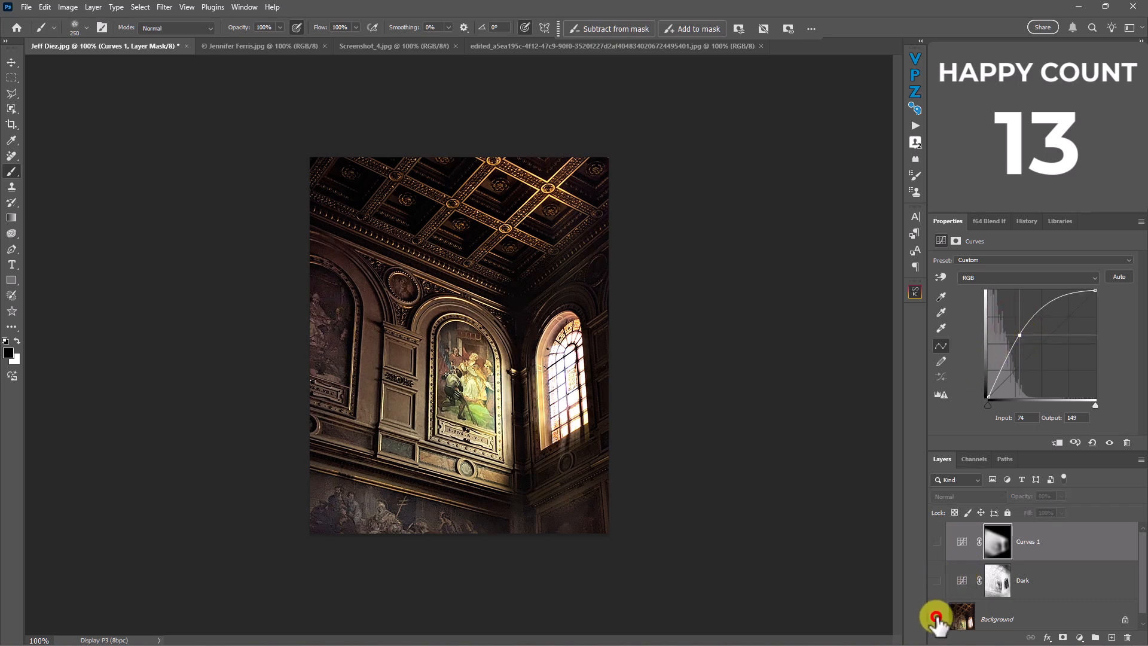
pyautogui.keyDown('alt'); pyautogui.click(935, 616); pyautogui.keyUp('alt')
pyautogui.keyDown('alt'); pyautogui.click(934, 616); pyautogui.keyUp('alt')
pyautogui.keyDown('alt'); pyautogui.click(935, 615); pyautogui.keyUp('alt')
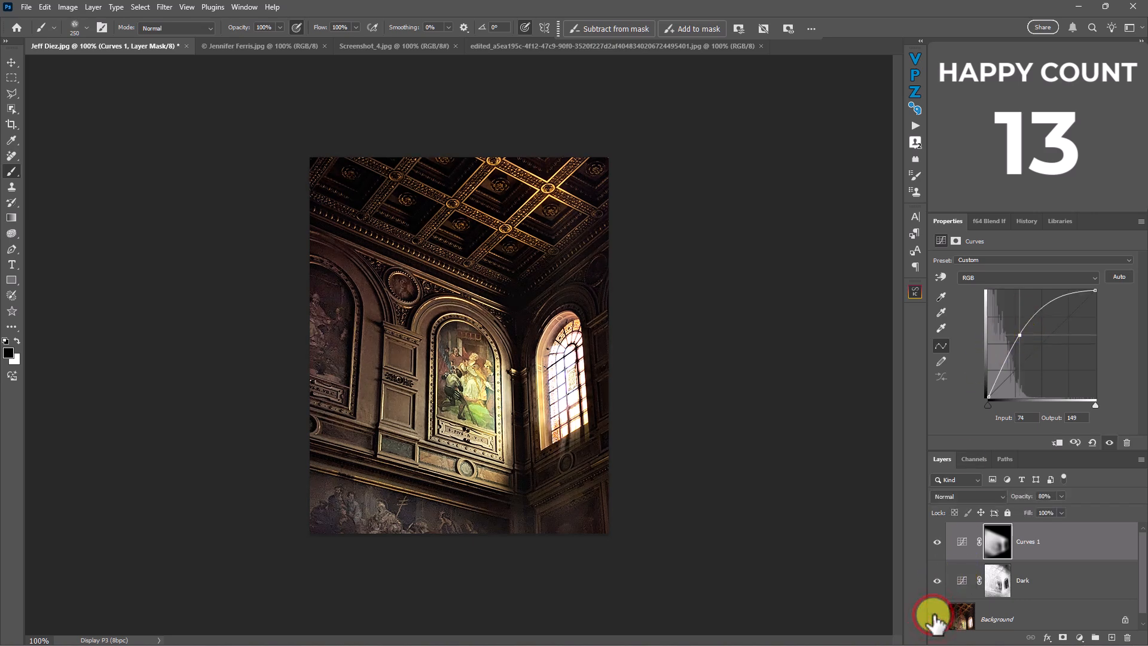
pyautogui.keyDown('alt'); pyautogui.click(935, 618); pyautogui.keyUp('alt')
pyautogui.keyDown('alt'); pyautogui.click(934, 618); pyautogui.keyUp('alt')
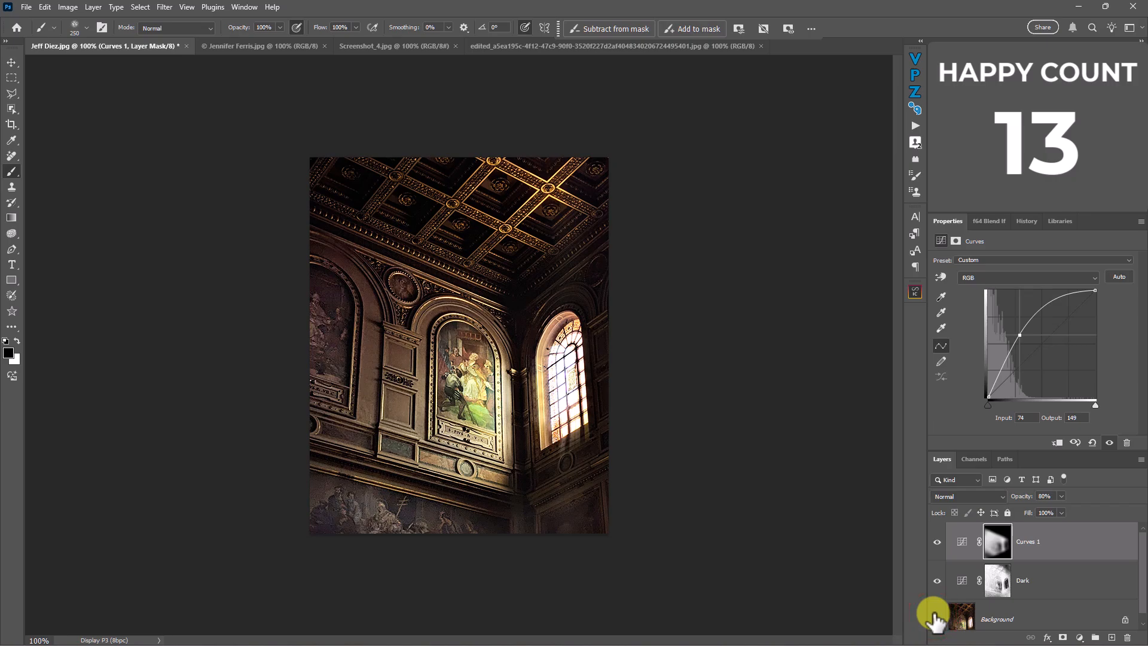